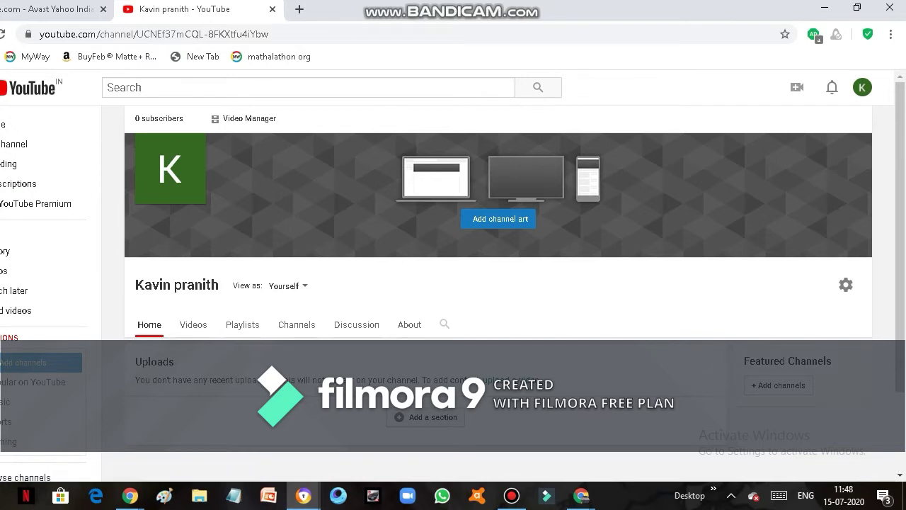
Look through the channel settings and the channel's Videos, Playlists and Discussion sections, and return to the channel home.
click(846, 285)
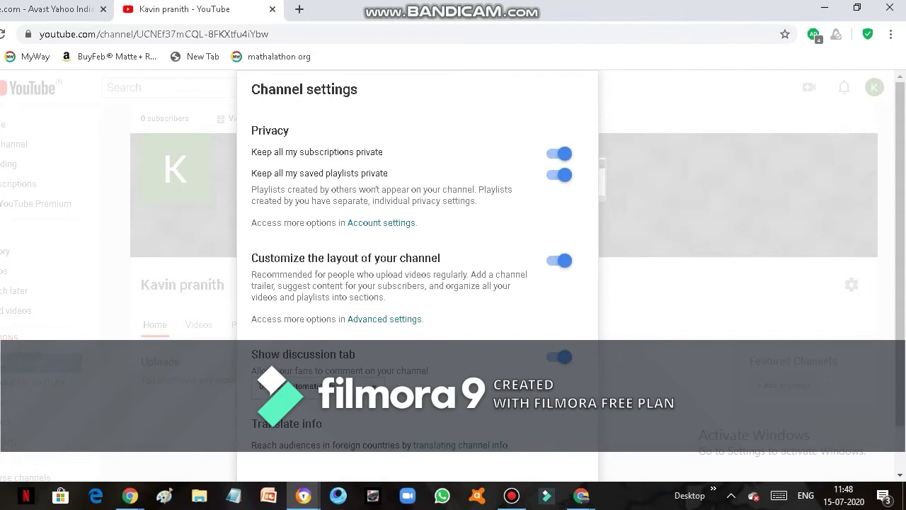
click(712, 293)
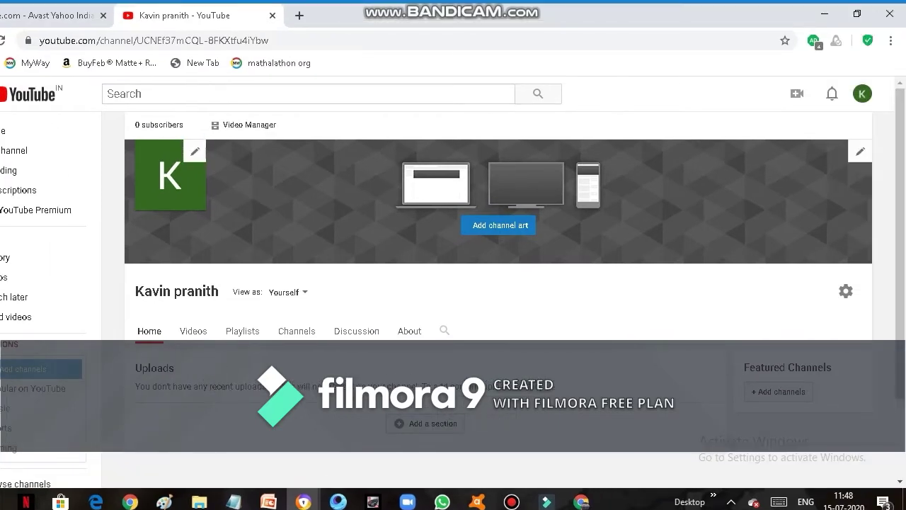
click(195, 330)
click(248, 326)
click(348, 325)
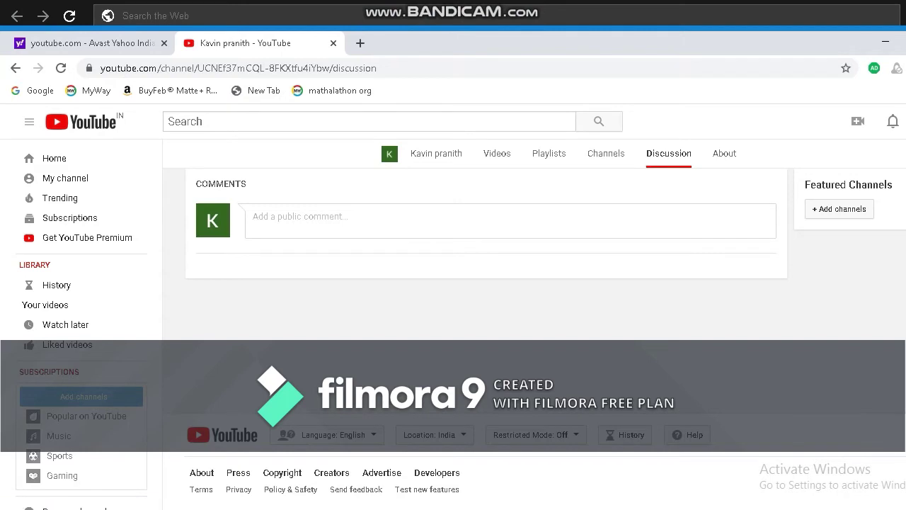
click(440, 152)
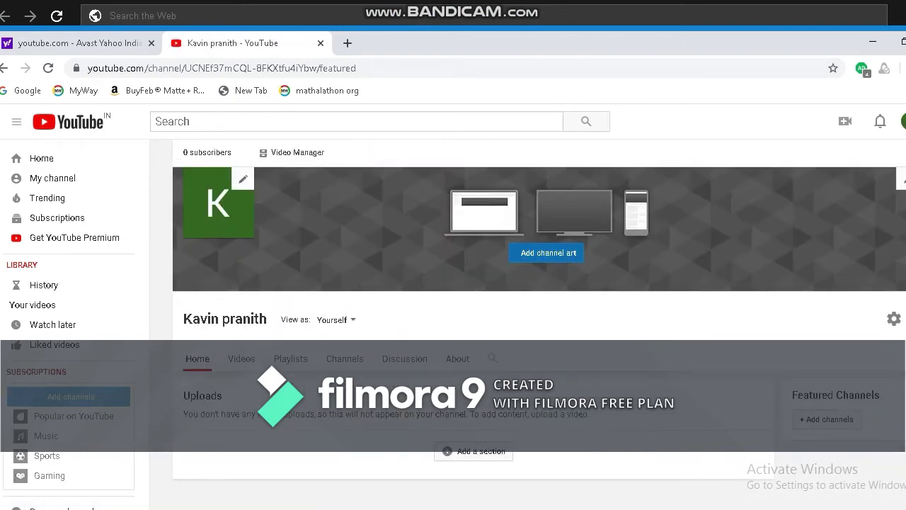
click(548, 253)
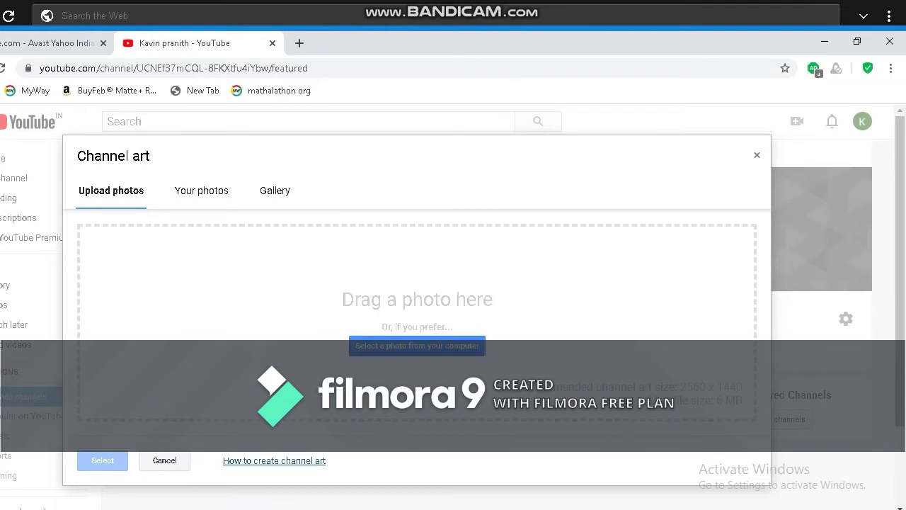
click(443, 342)
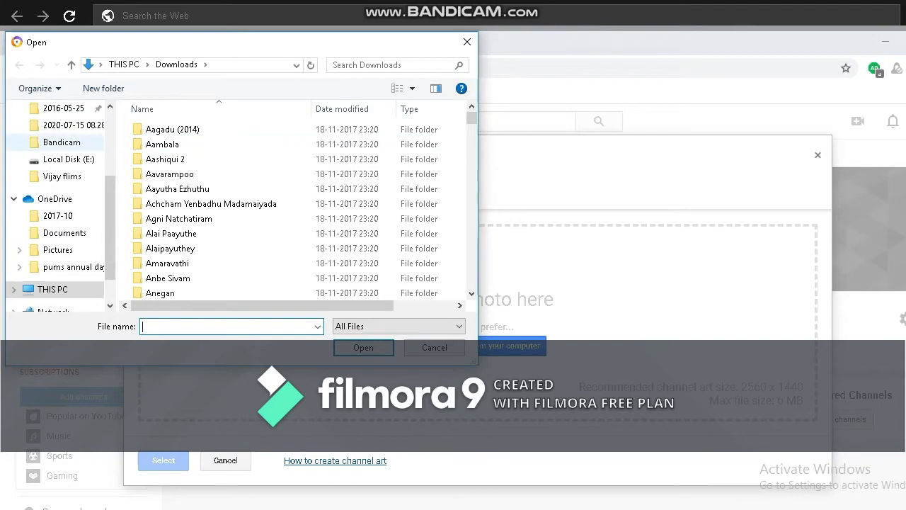
click(62, 141)
click(79, 160)
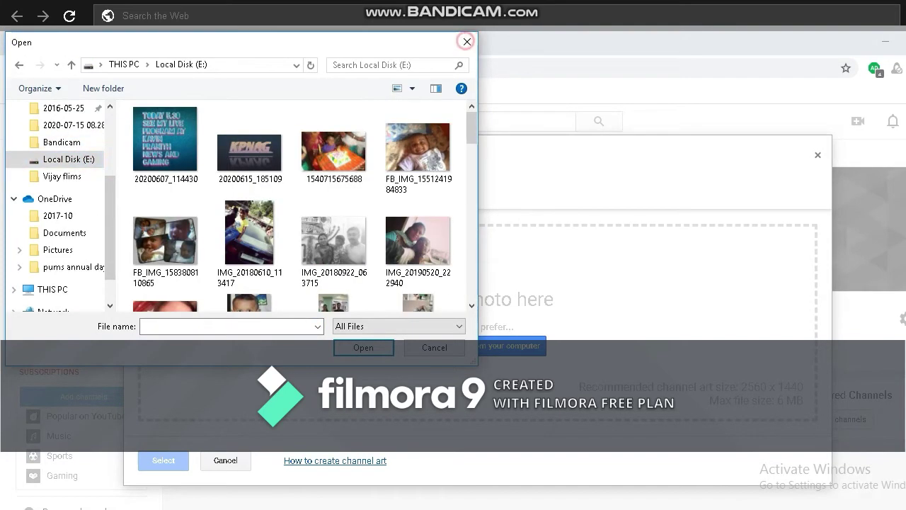
click(467, 42)
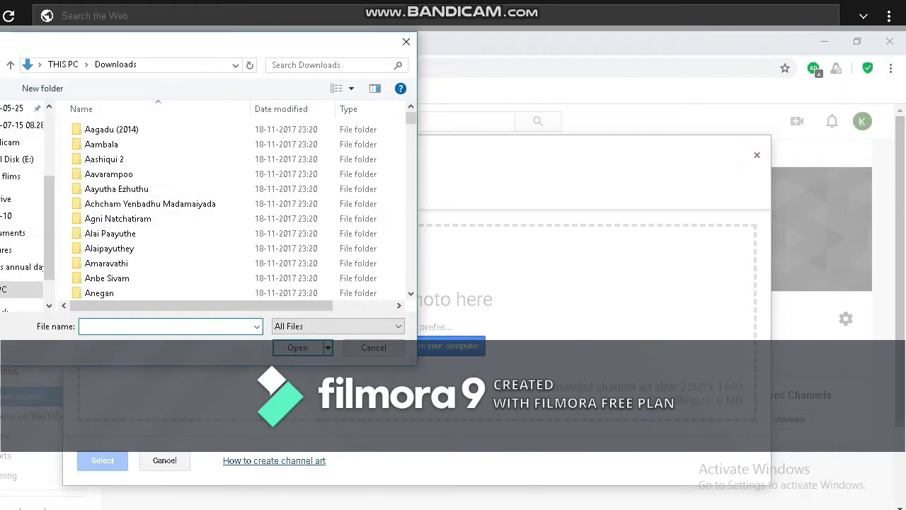
click(406, 42)
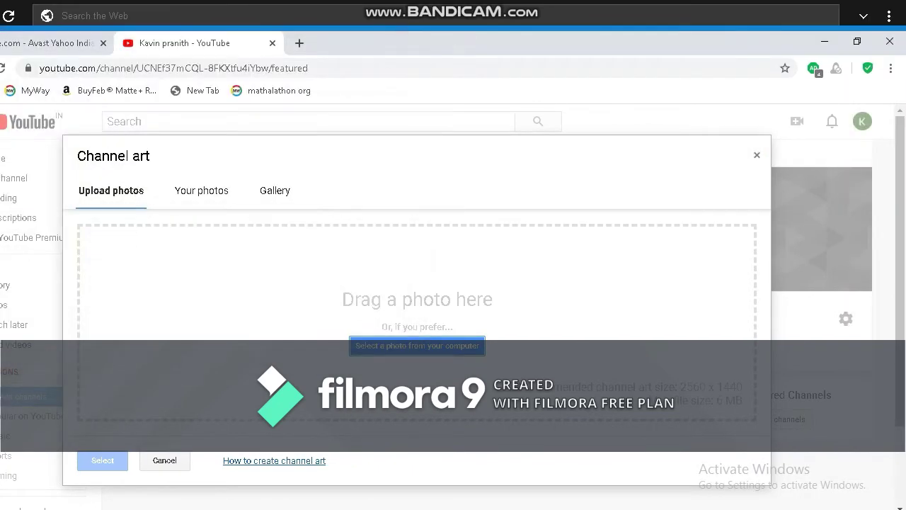
click(757, 155)
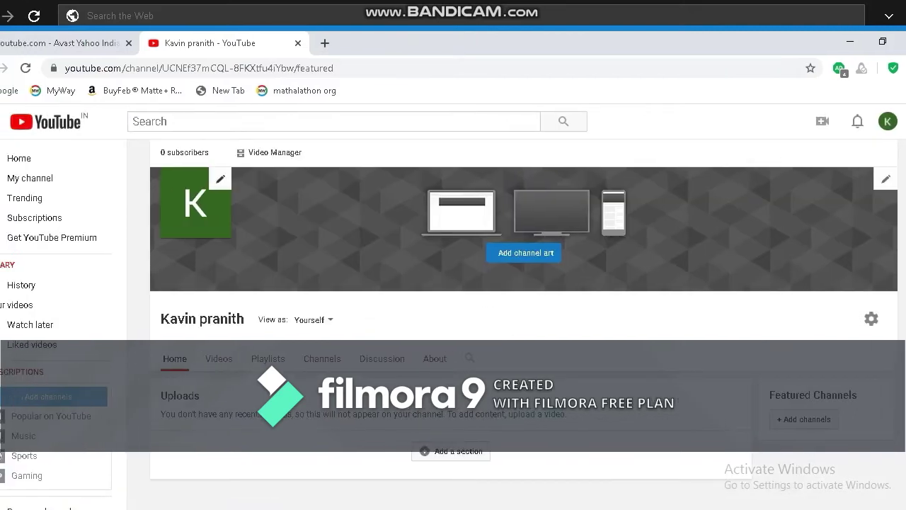
Start editing the channel icon and browse the computer's Local Disk (E:) and Bandicam folders for a profile photo.
click(220, 179)
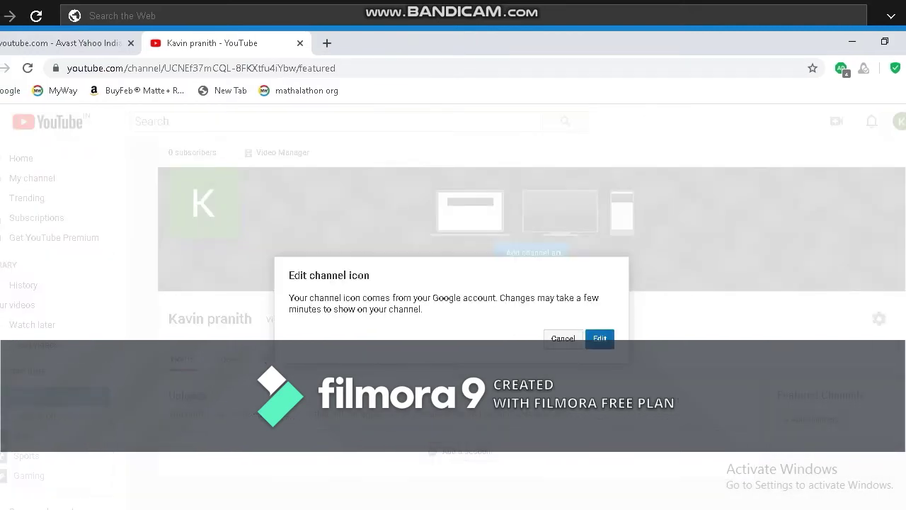
click(600, 338)
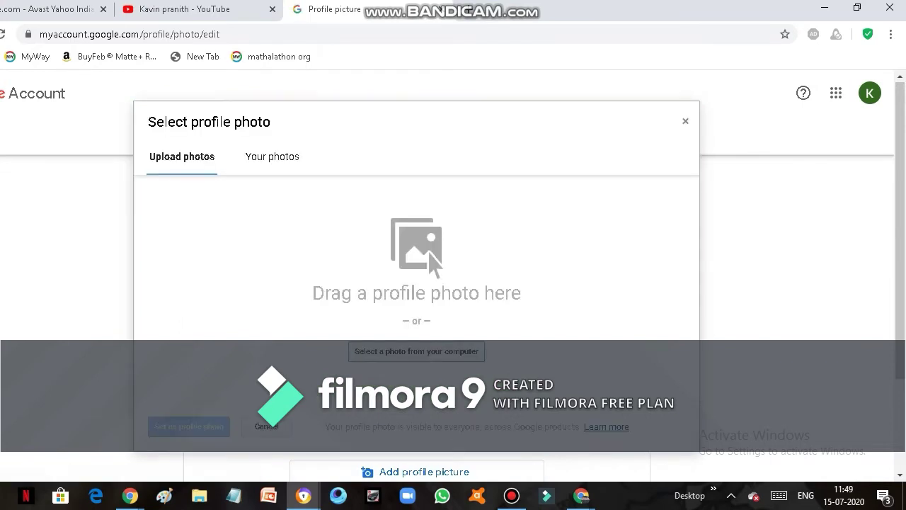
click(433, 353)
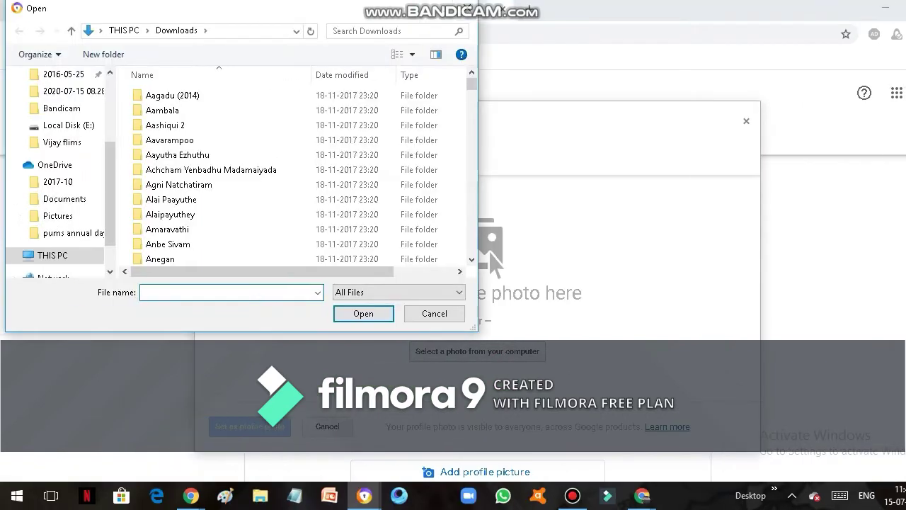
click(71, 125)
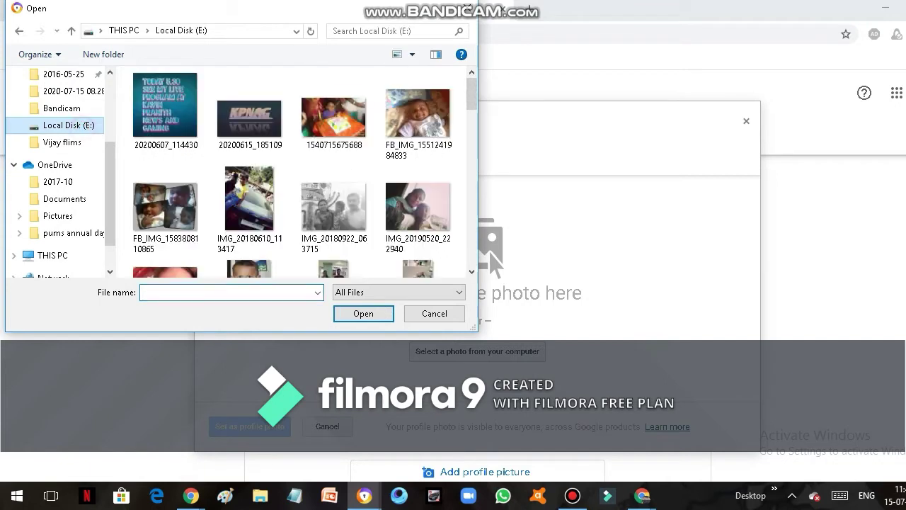
click(61, 107)
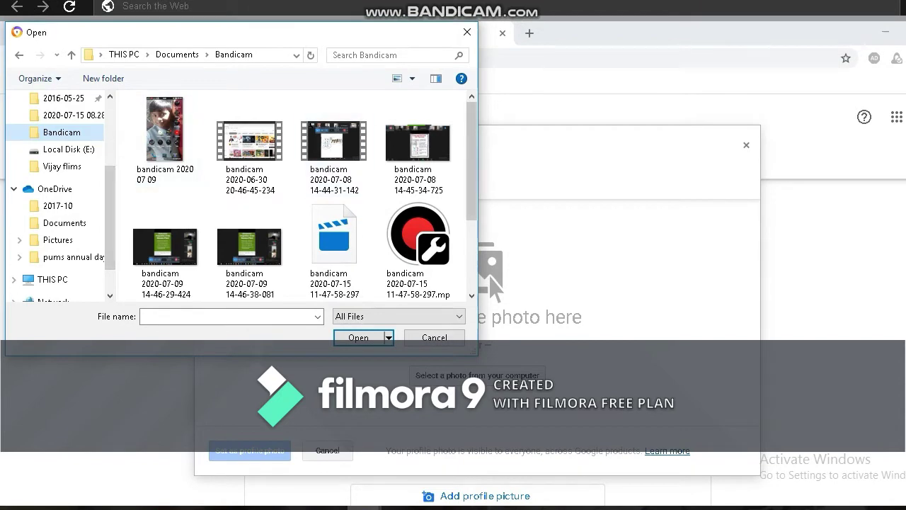
scroll(301, 196, down, 3)
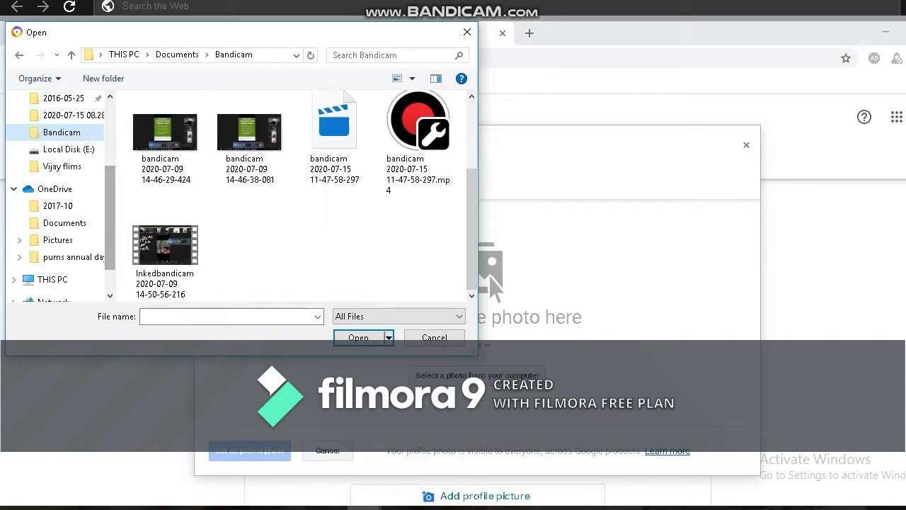
scroll(57, 198, up, 2)
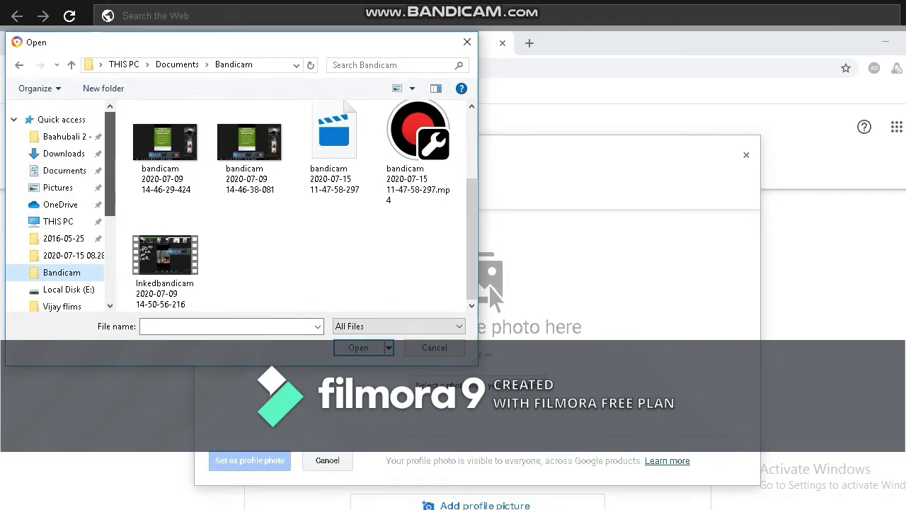
scroll(56, 205, down, 4)
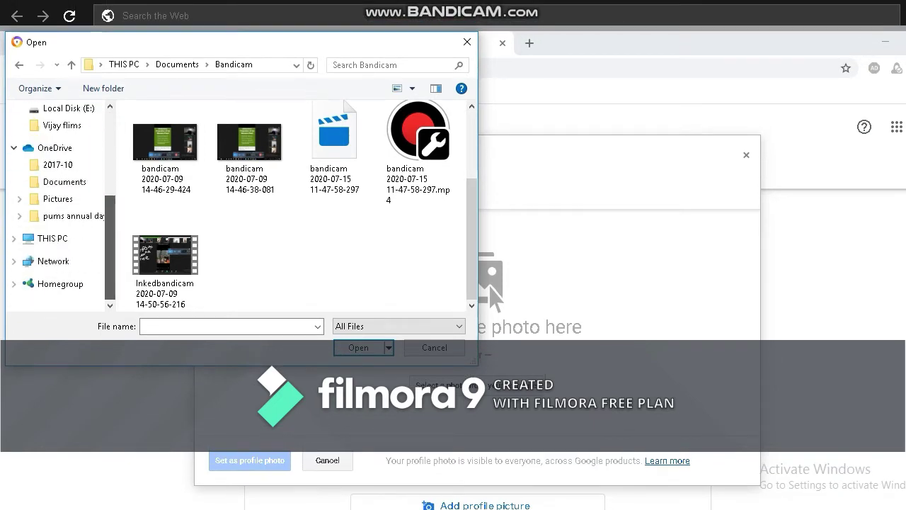
scroll(56, 212, up, 2)
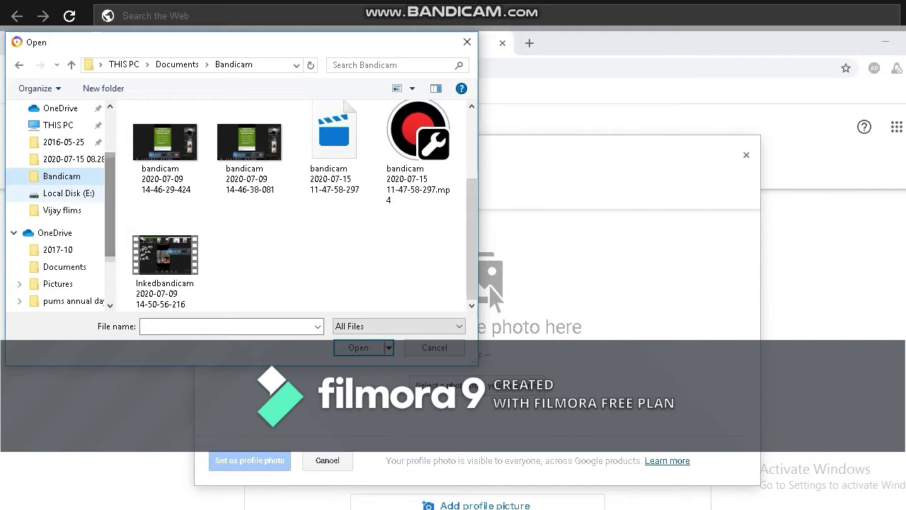
Upload IMG_20180610_113417 from Local Disk (E:), move the crop region up around the boy, and set it as the profile photo.
click(68, 192)
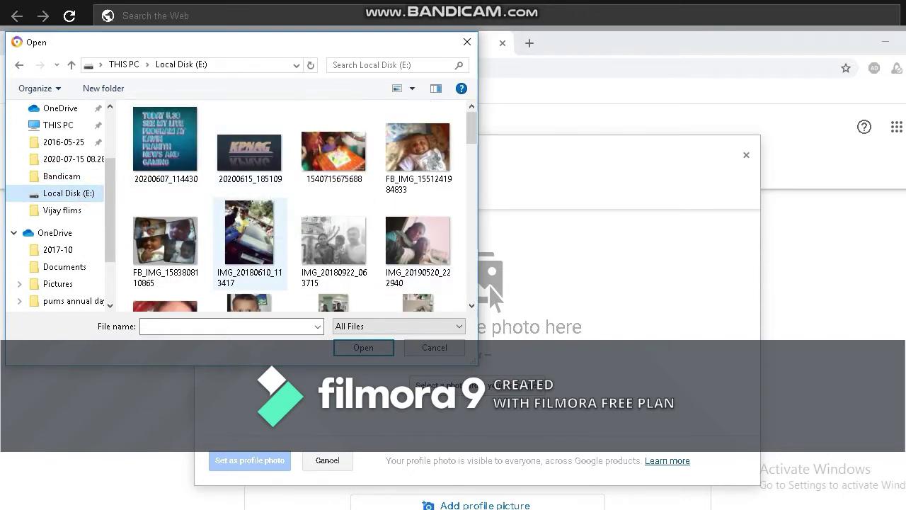
click(251, 232)
key(Return)
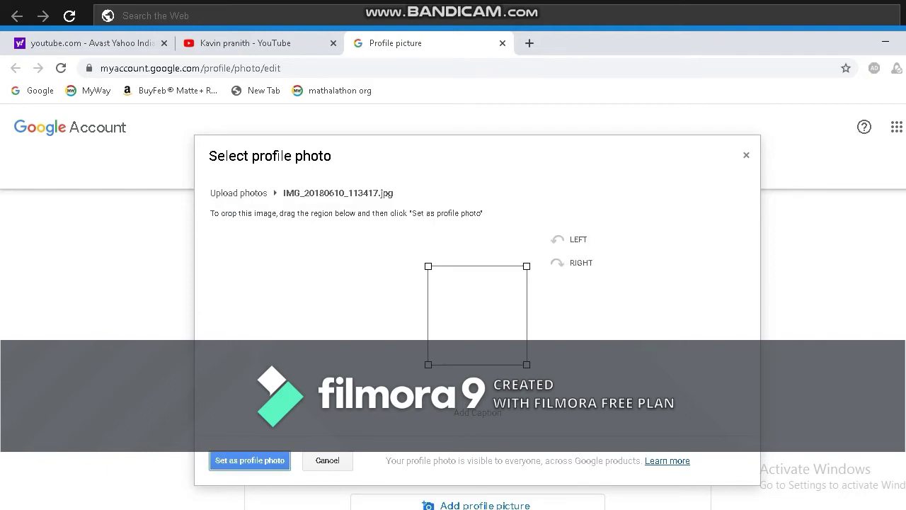
drag(473, 304, 468, 267)
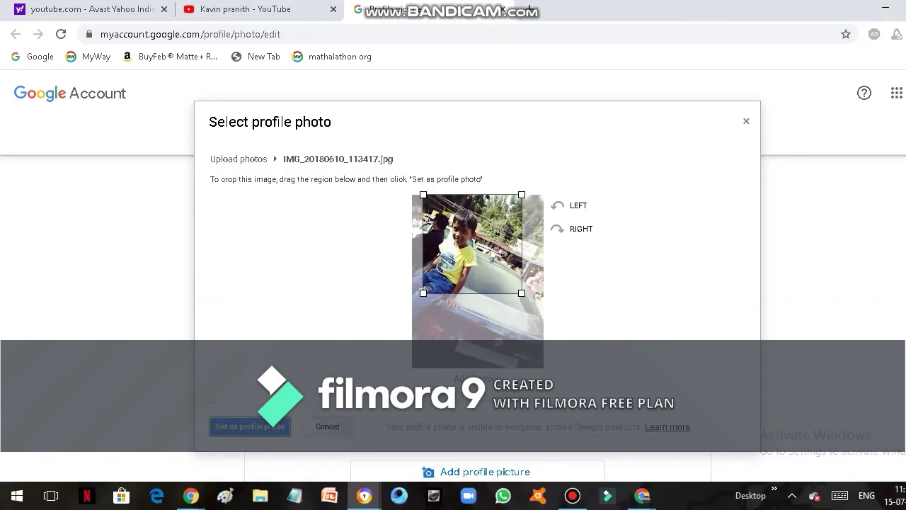
click(249, 426)
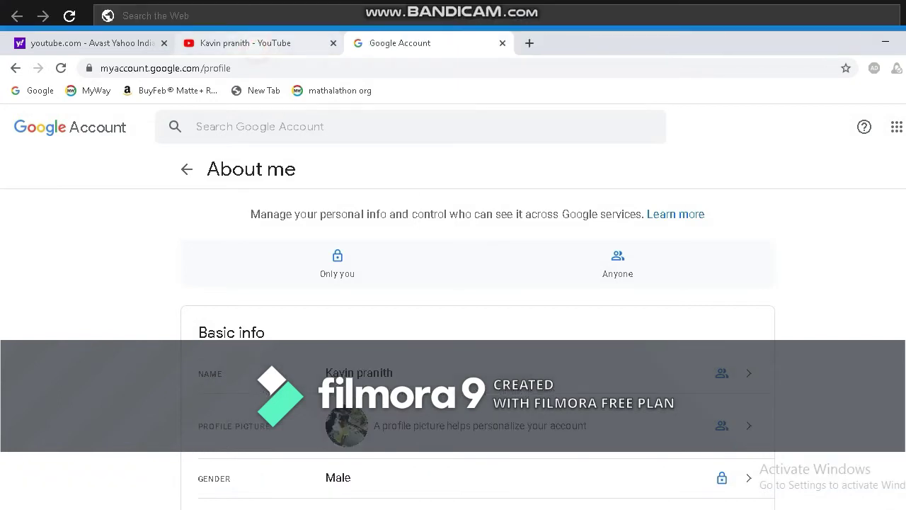
Return to the YouTube channel page and set the night city skyline from the Gallery as the channel art.
click(258, 46)
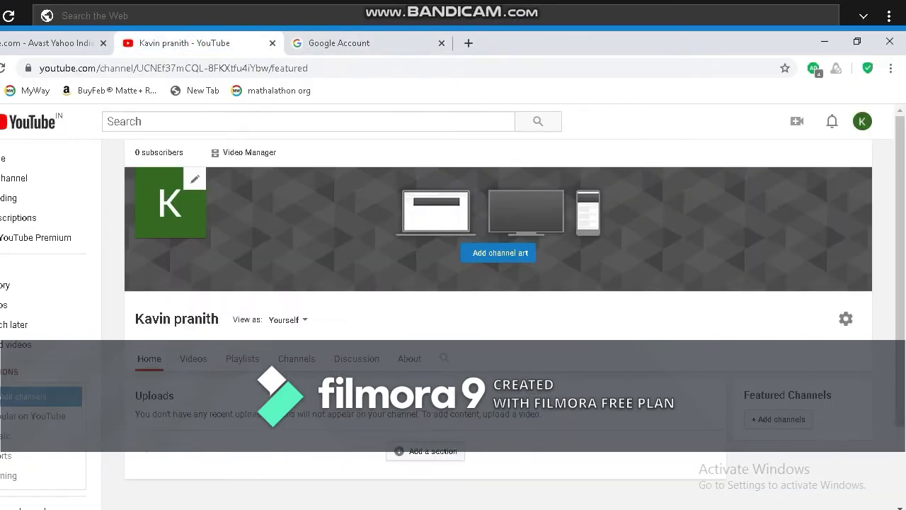
click(861, 180)
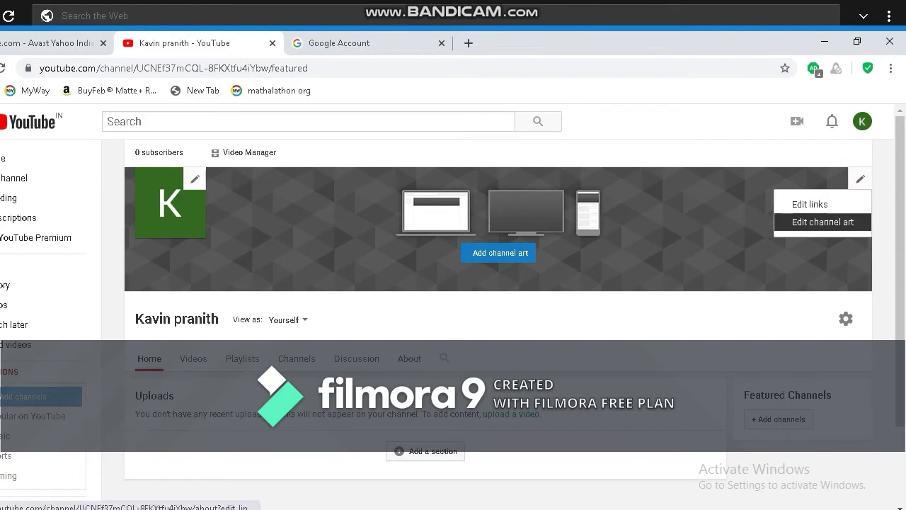
click(833, 222)
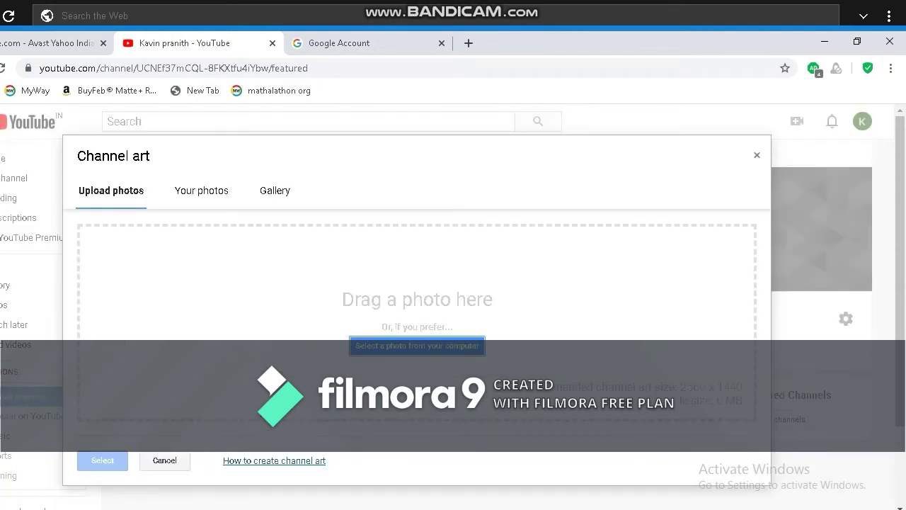
click(286, 192)
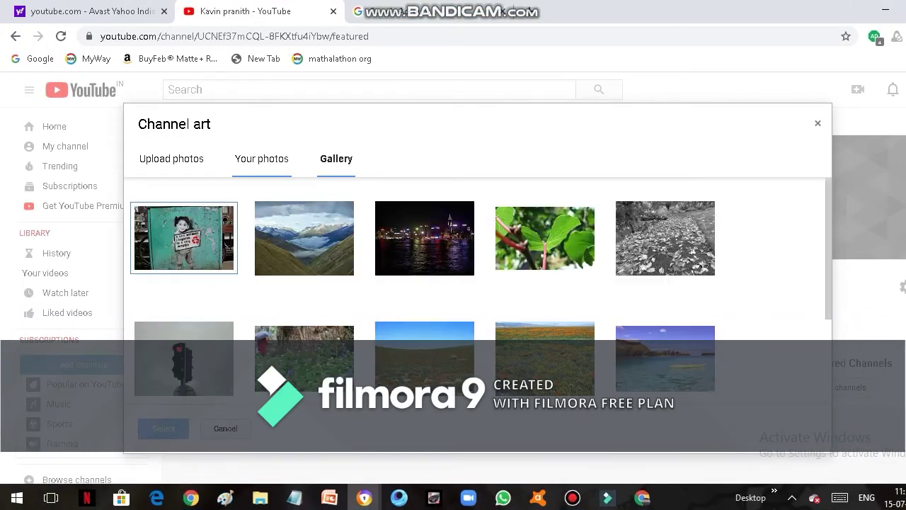
click(425, 238)
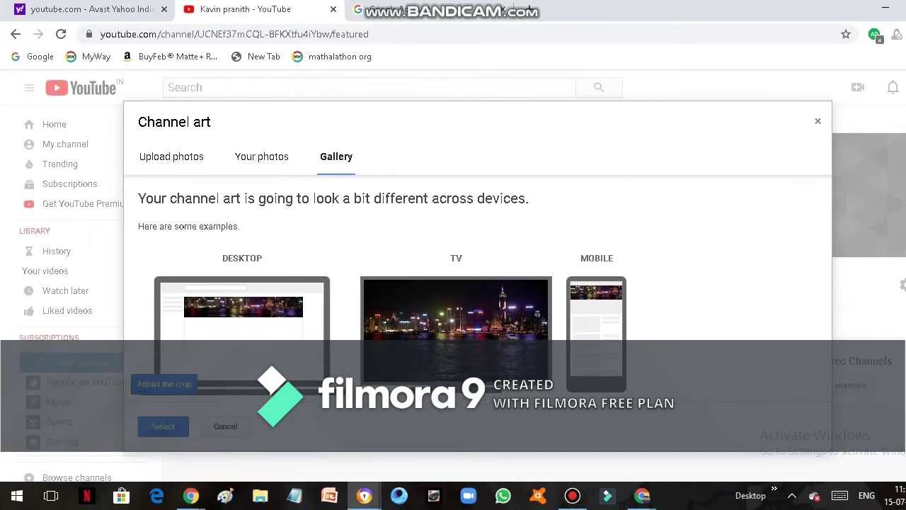
click(163, 426)
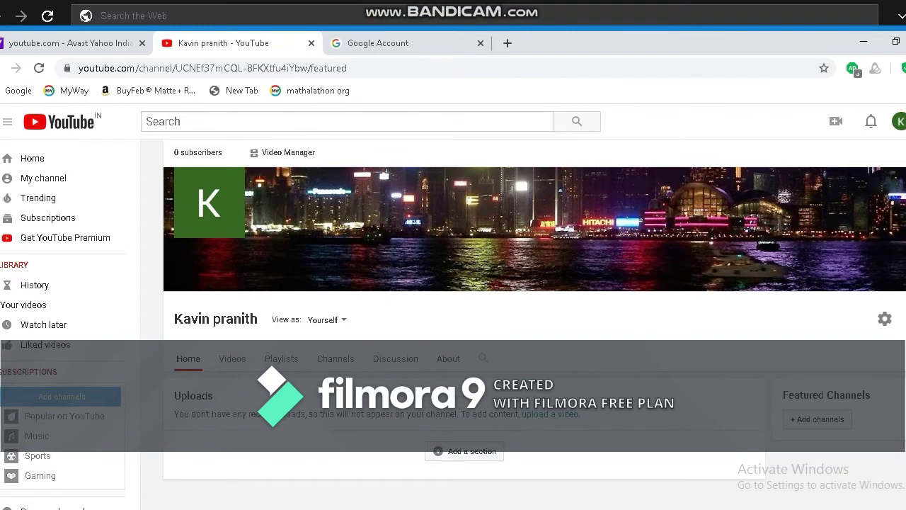
click(265, 118)
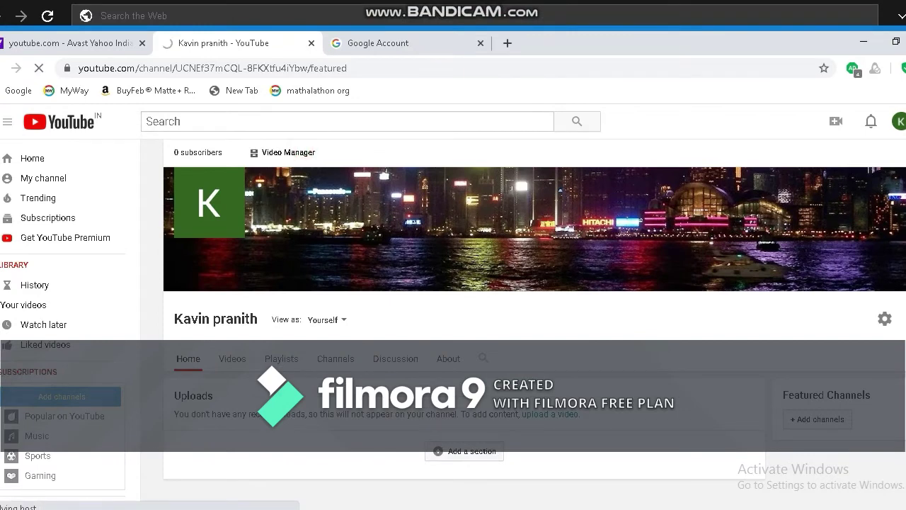
click(837, 125)
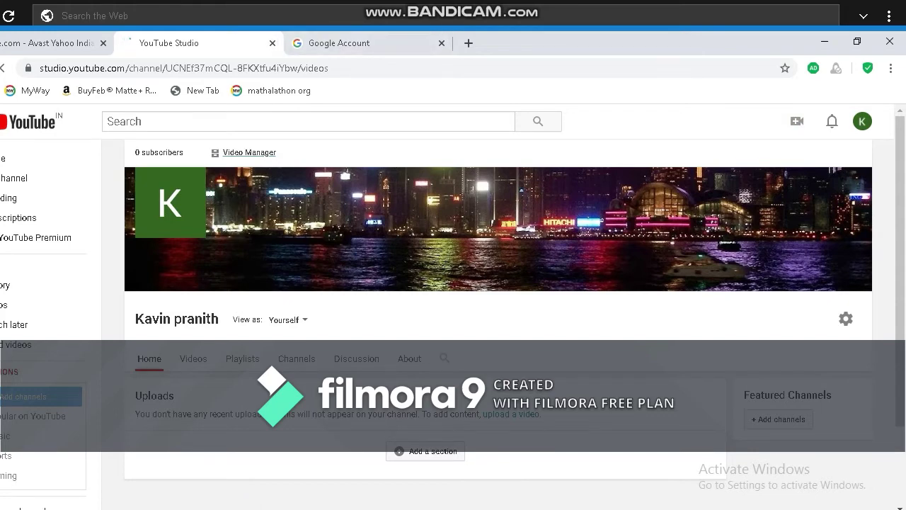
click(272, 44)
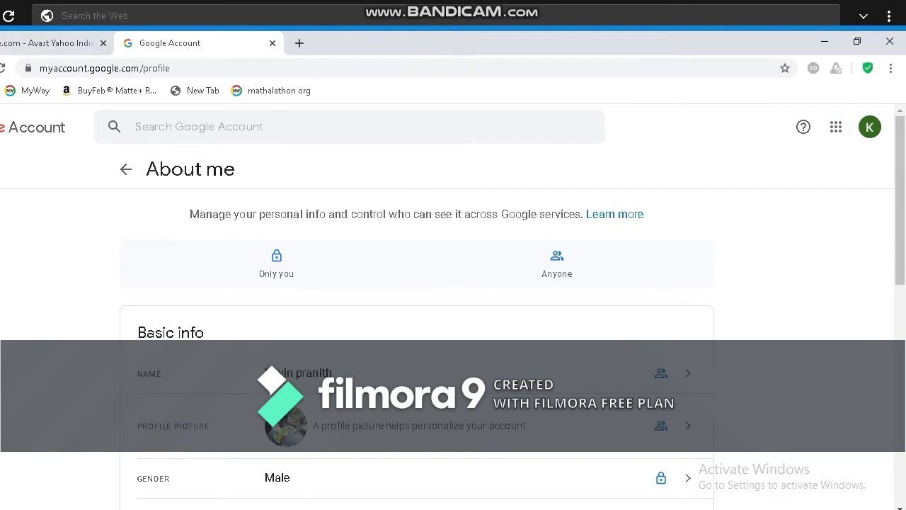
Load youtube.com in place of the Google Account page.
click(186, 71)
key(BackSpace)
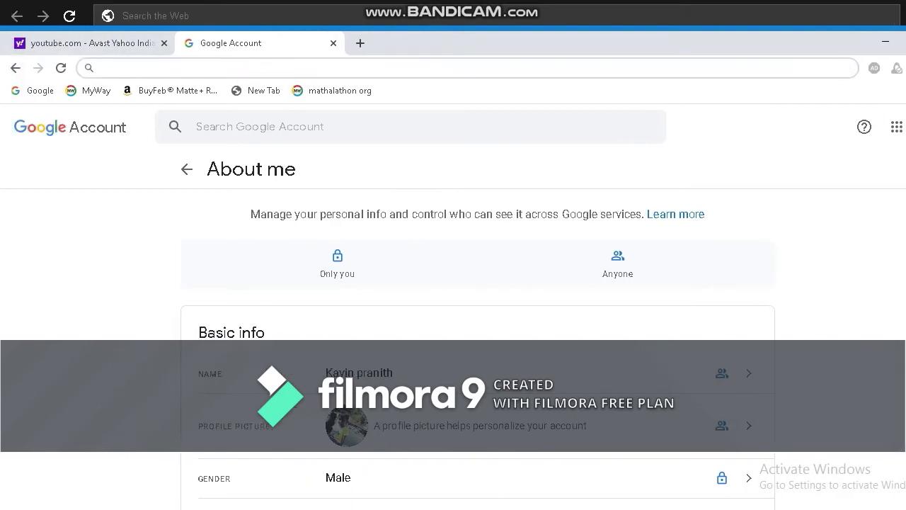
text(yout)
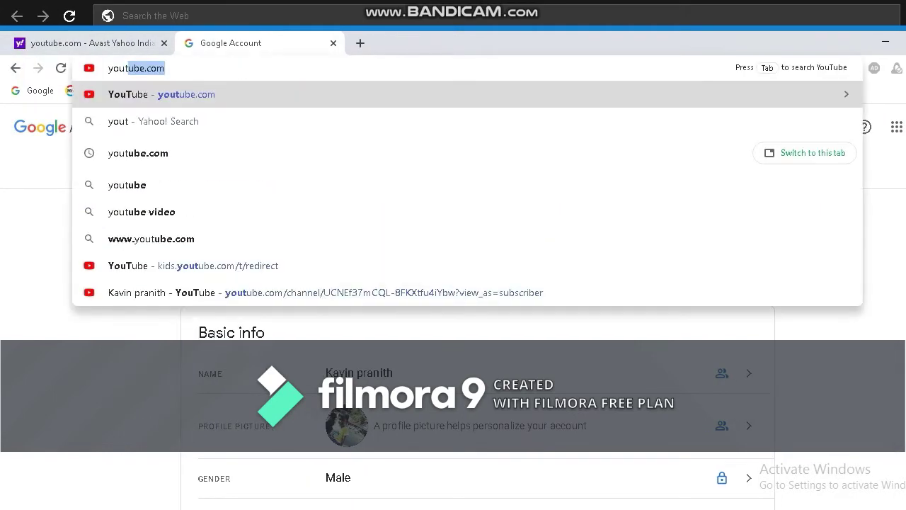
key(Return)
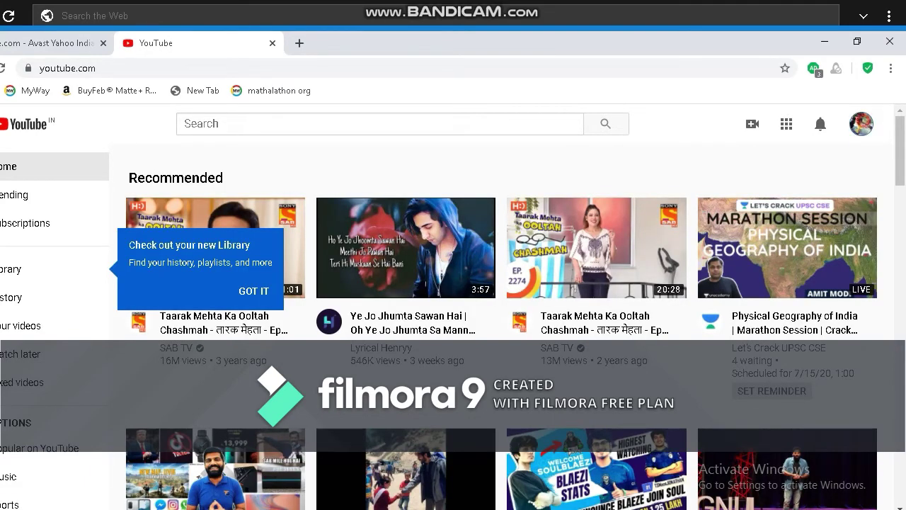
Open the account's own channel page to view its profile photo and channel art.
click(862, 123)
click(735, 203)
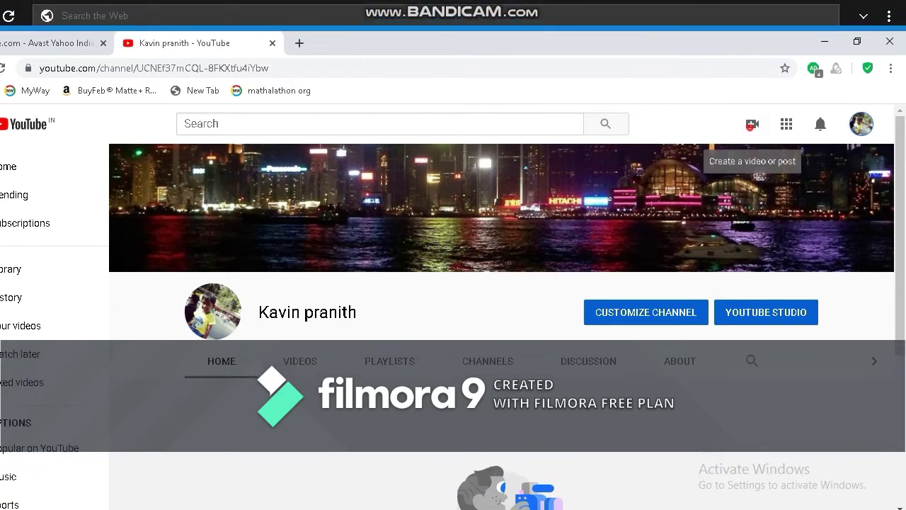
click(753, 89)
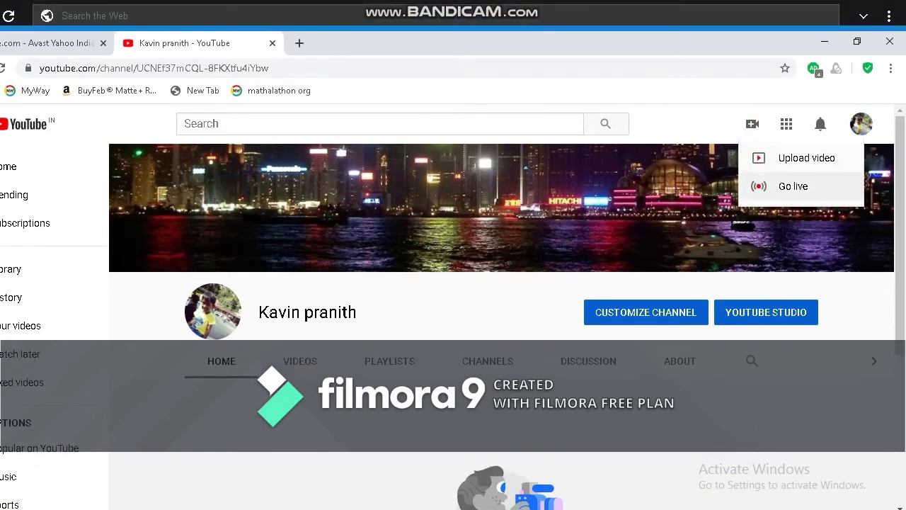
click(786, 157)
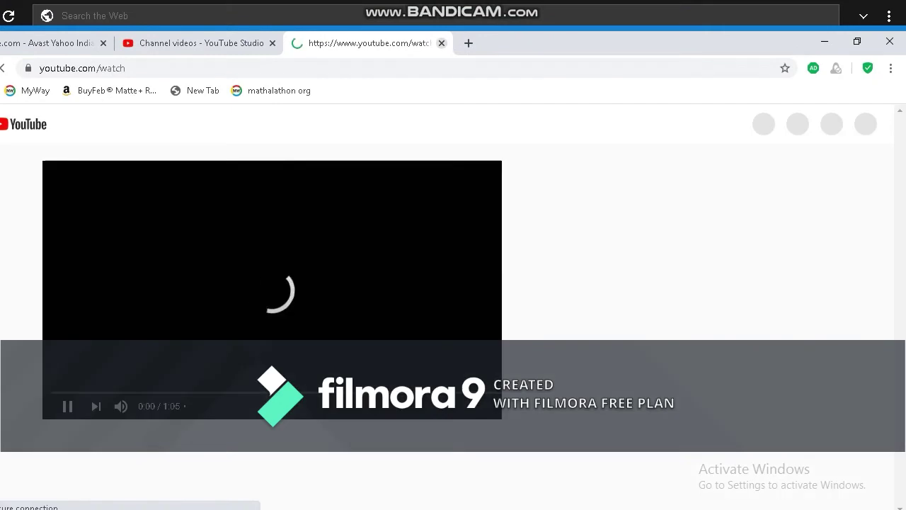
click(442, 42)
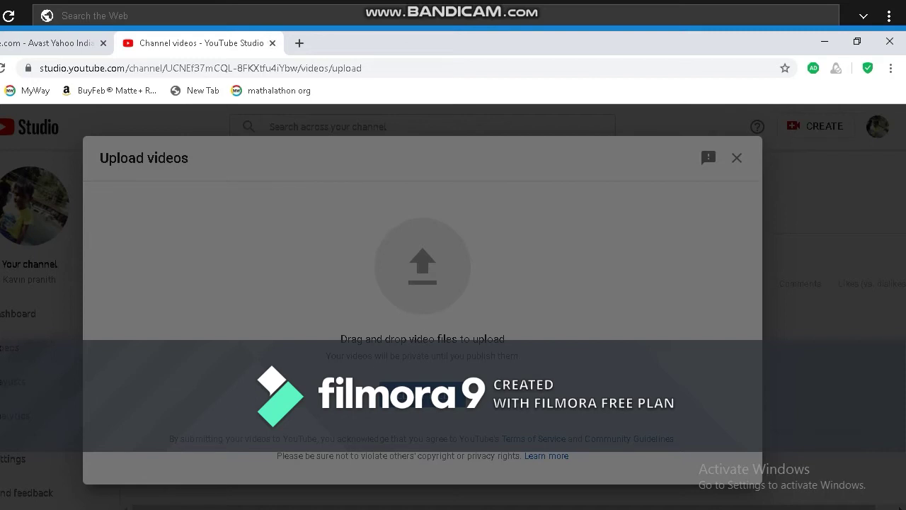
click(738, 158)
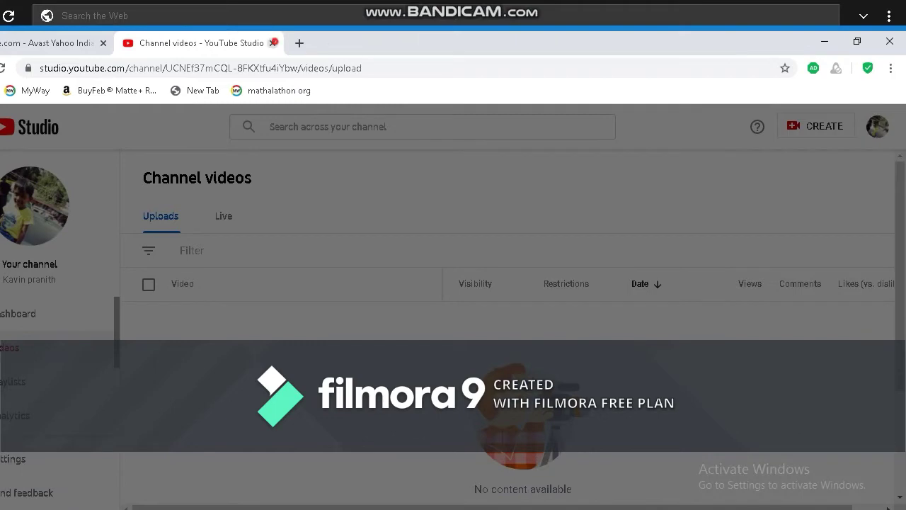
click(273, 42)
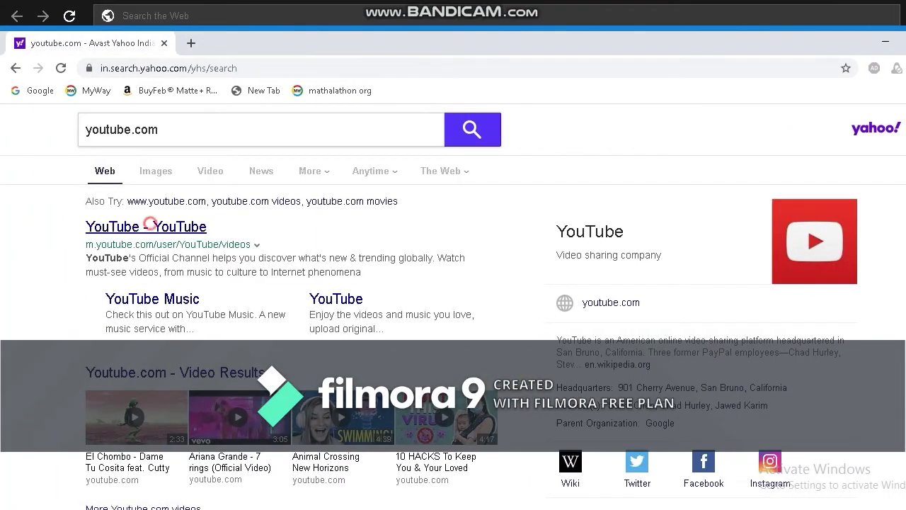
Open YouTube from the Yahoo search results and start a video upload.
click(85, 226)
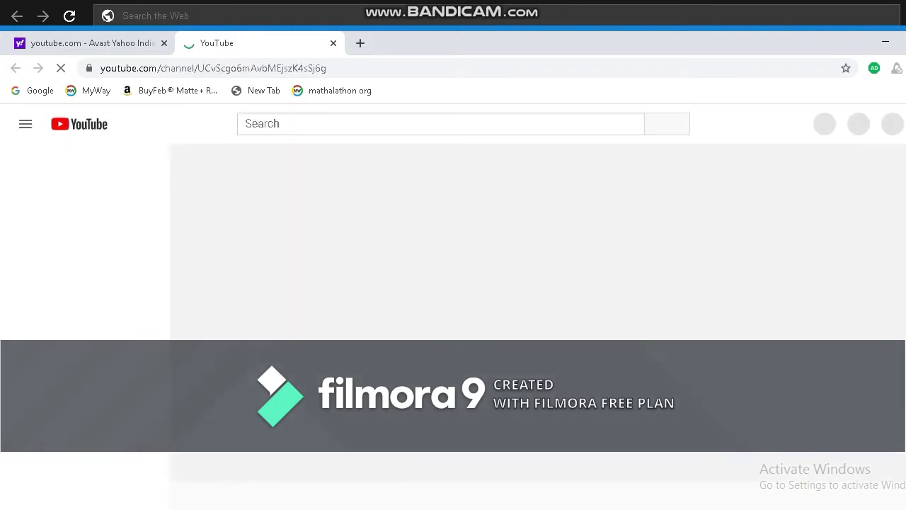
click(813, 124)
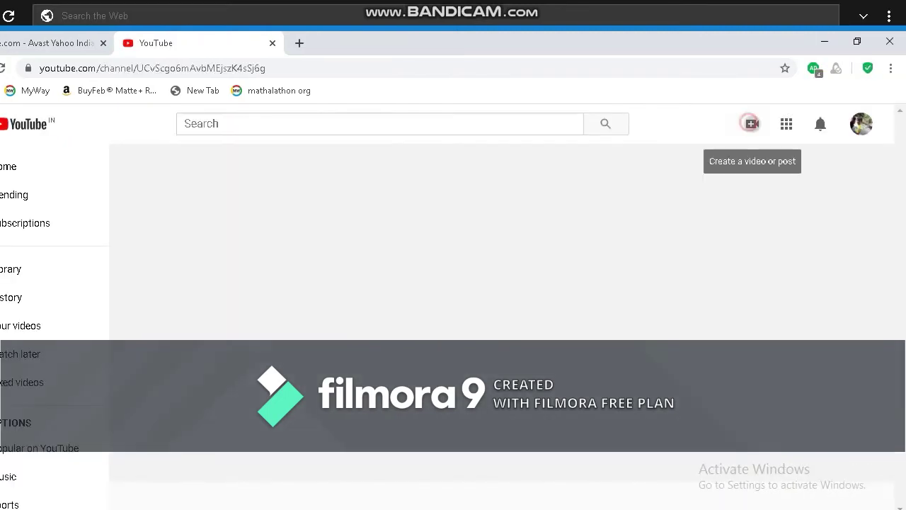
click(774, 165)
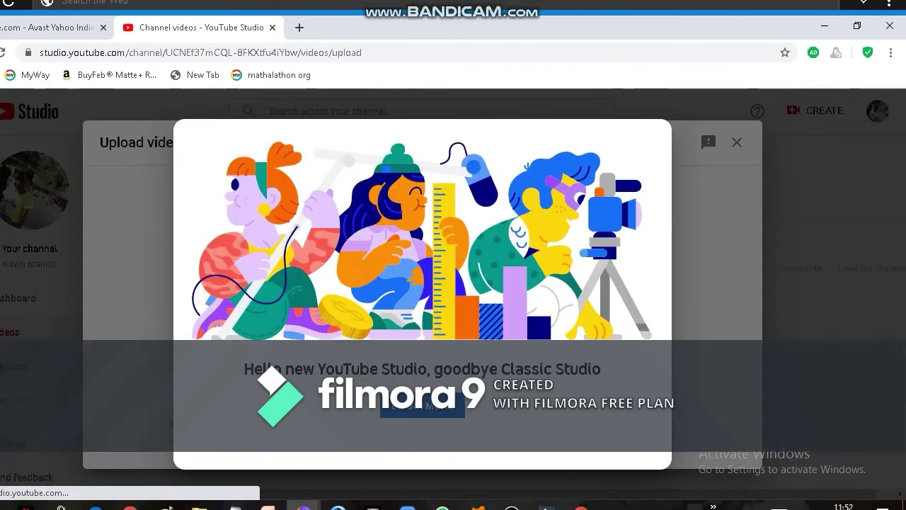
Dismiss the Studio welcome message and upload the video VID-20200615-WA0048 from Local Disk (E:).
key(Escape)
click(423, 378)
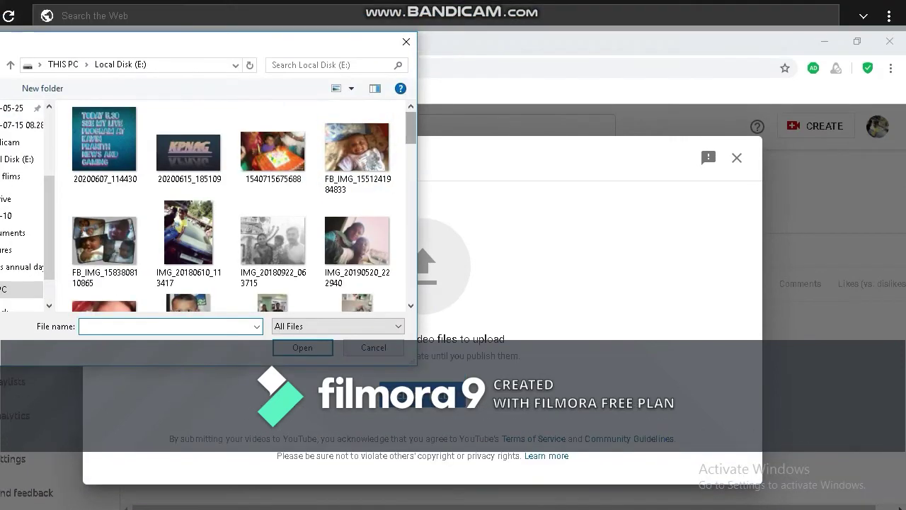
scroll(272, 124, down, 15)
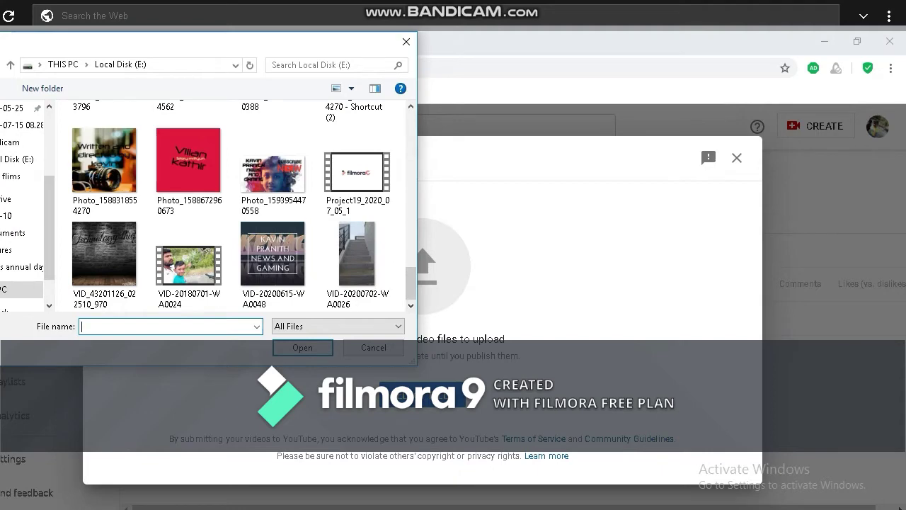
click(272, 262)
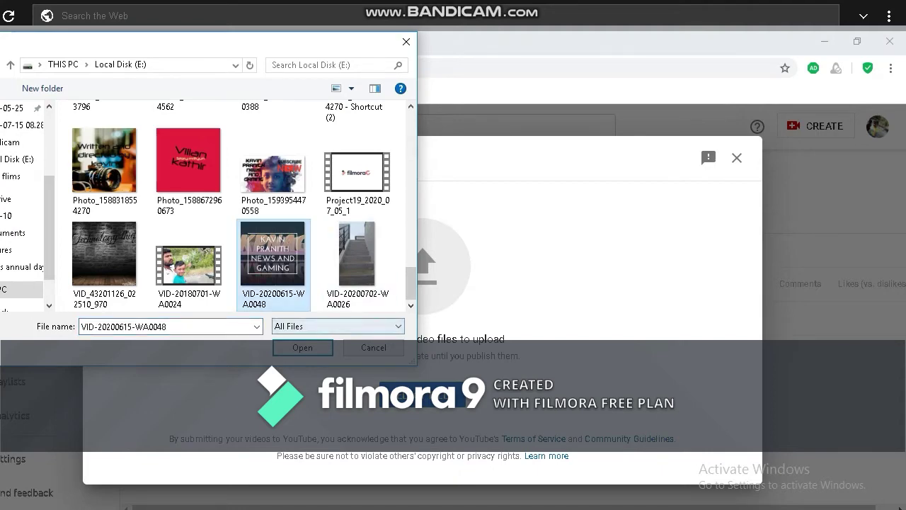
click(302, 347)
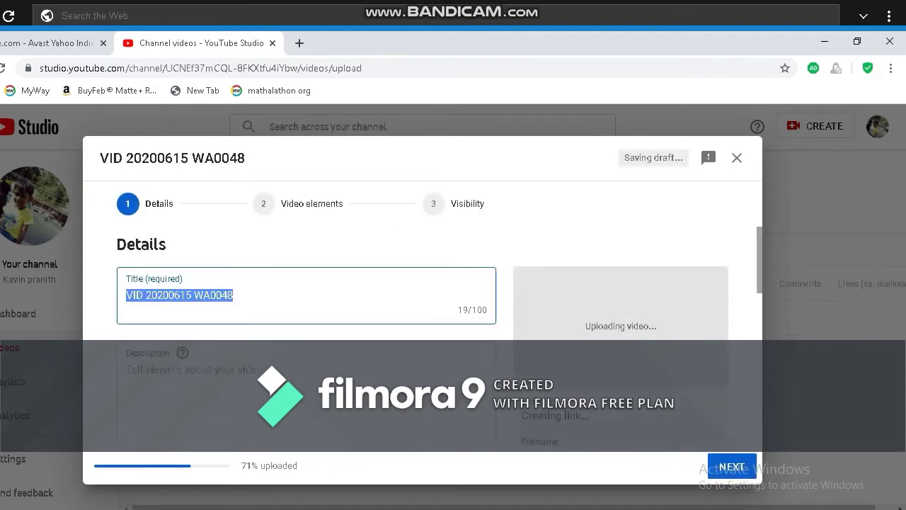
Replace the uploaded video's title with "Sample".
click(277, 291)
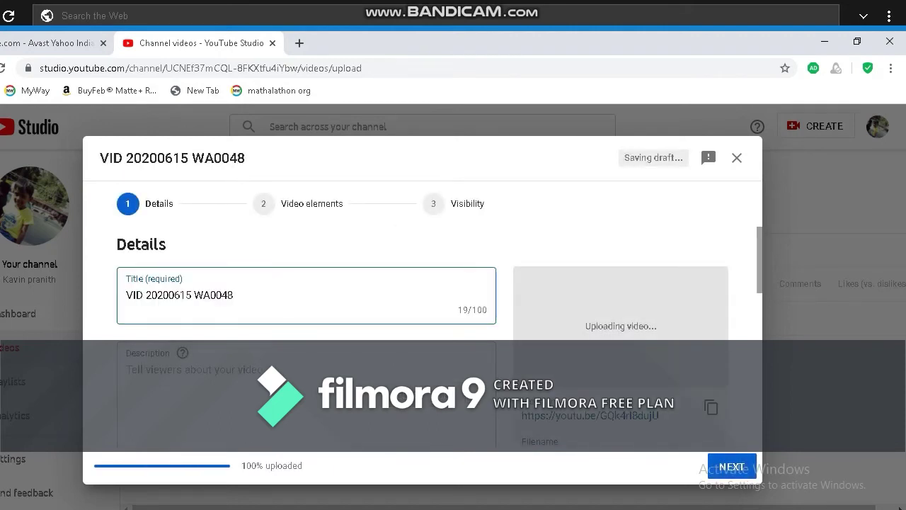
key(BackSpace)
key(BackSpace)
key(BackSpace)
key(BackSpace)
key(BackSpace)
key(BackSpace)
key(BackSpace)
key(BackSpace)
key(BackSpace)
key(BackSpace)
key(BackSpace)
key(BackSpace)
key(BackSpace)
key(BackSpace)
key(BackSpace)
key(BackSpace)
key(BackSpace)
key(BackSpace)
key(BackSpace)
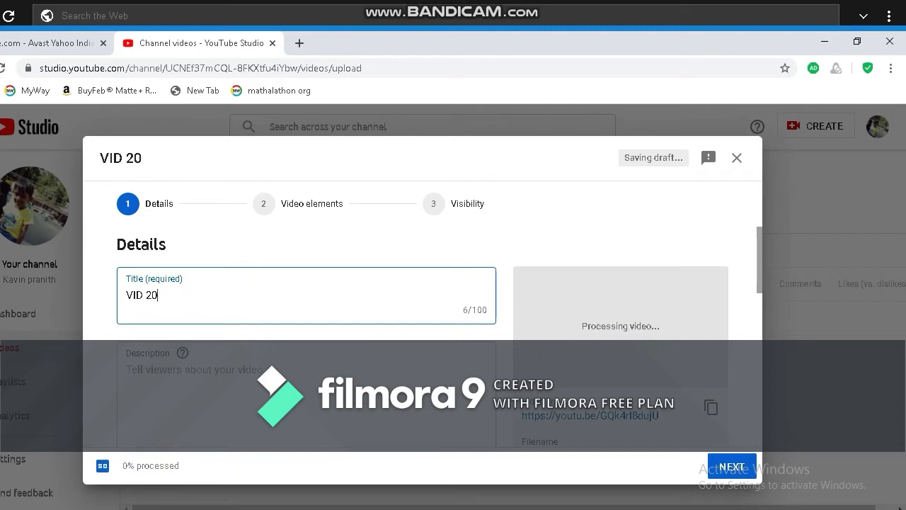
text(Sample)
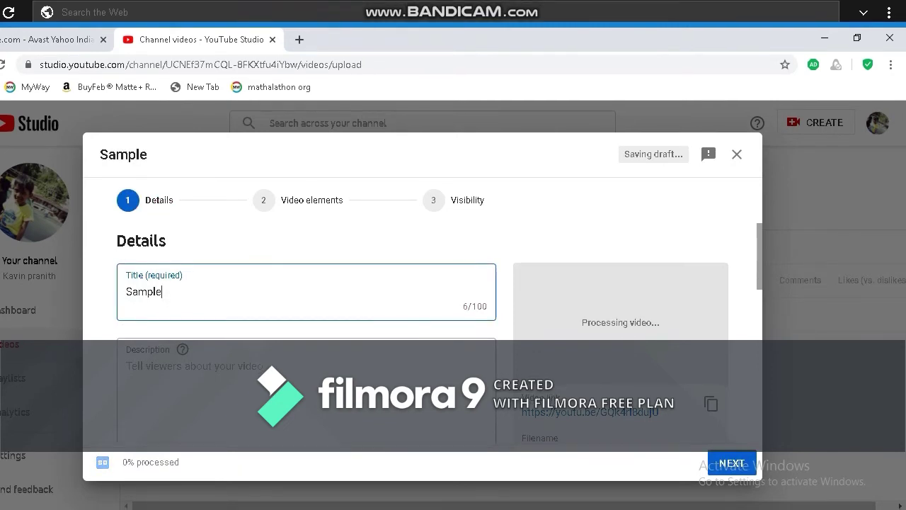
key(Tab)
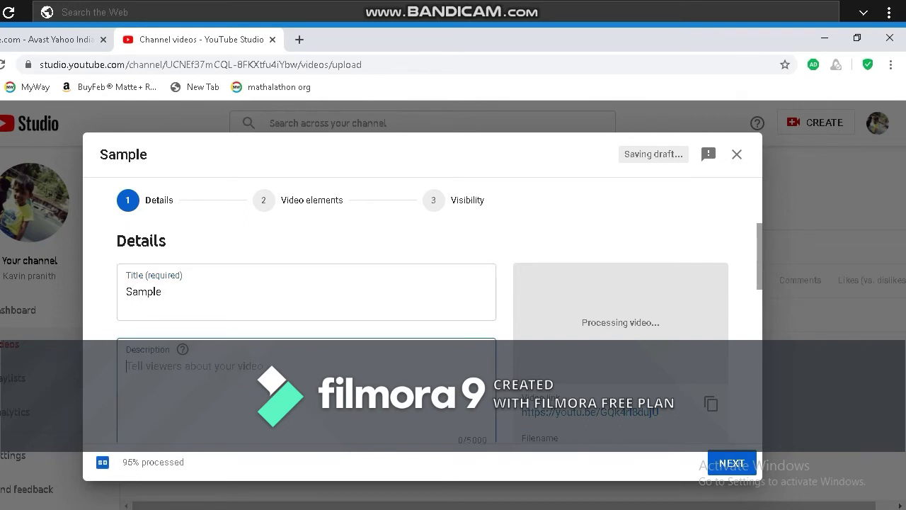
Mark the video as not made for kids and continue to the Video elements stage.
click(732, 432)
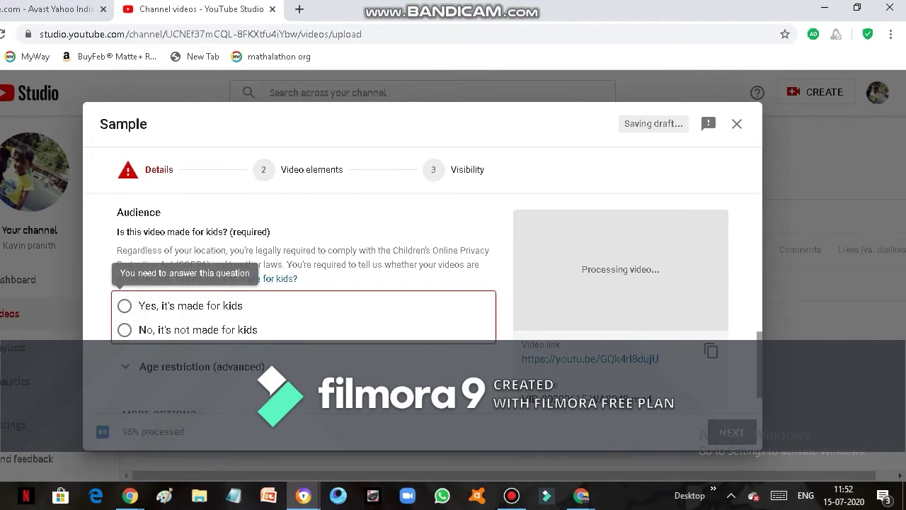
click(185, 330)
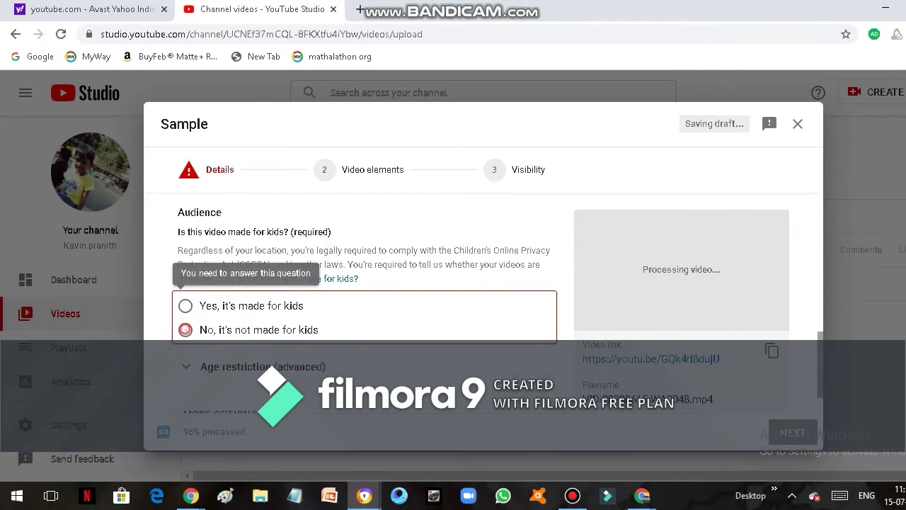
click(731, 433)
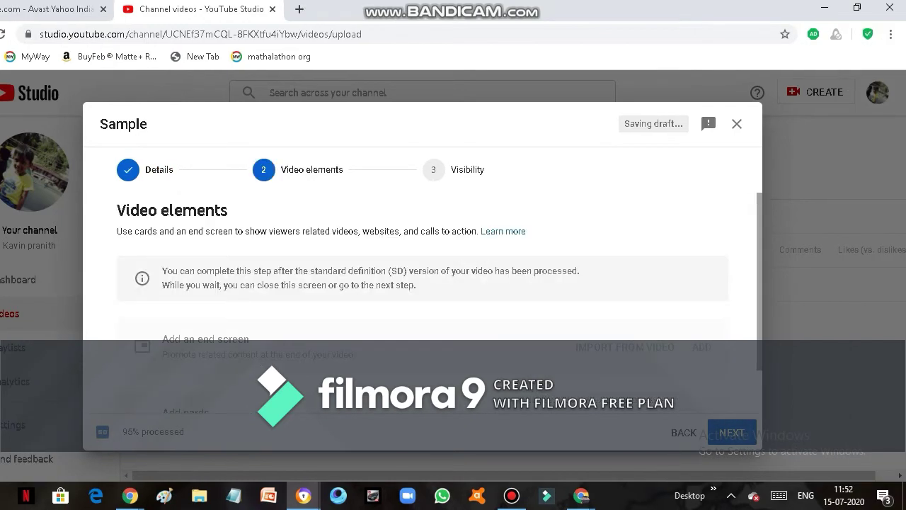
Skip the end screen and cards, and save the video with Private visibility.
scroll(423, 283, down, 1)
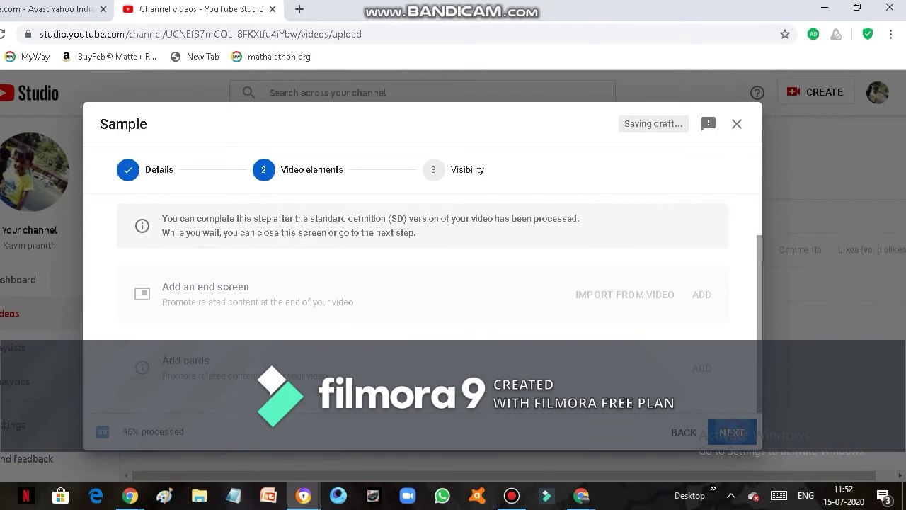
click(733, 431)
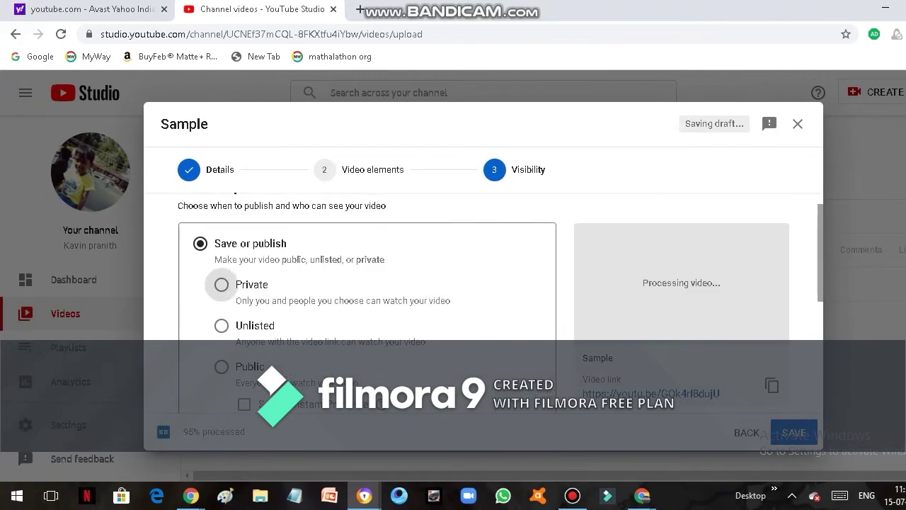
click(221, 284)
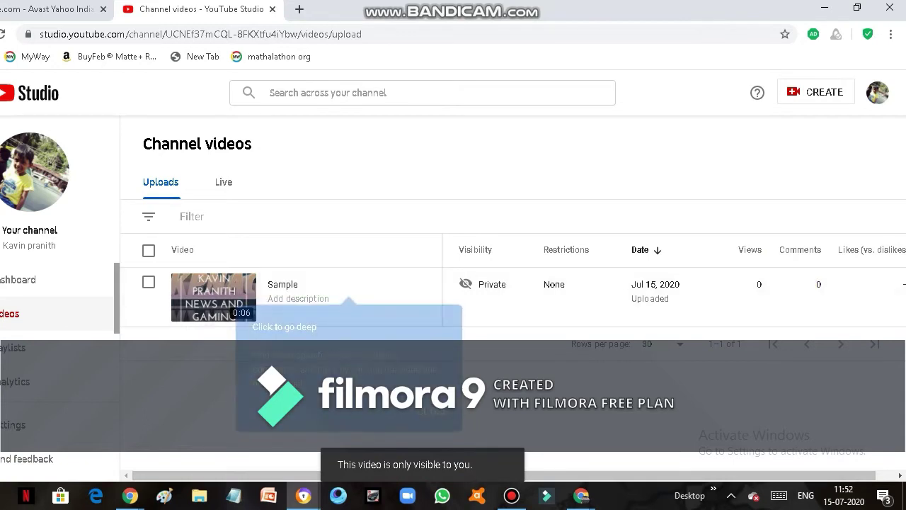
Open the Sample video's details at its thumbnail and audience settings, and dismiss the introductory tips.
click(282, 297)
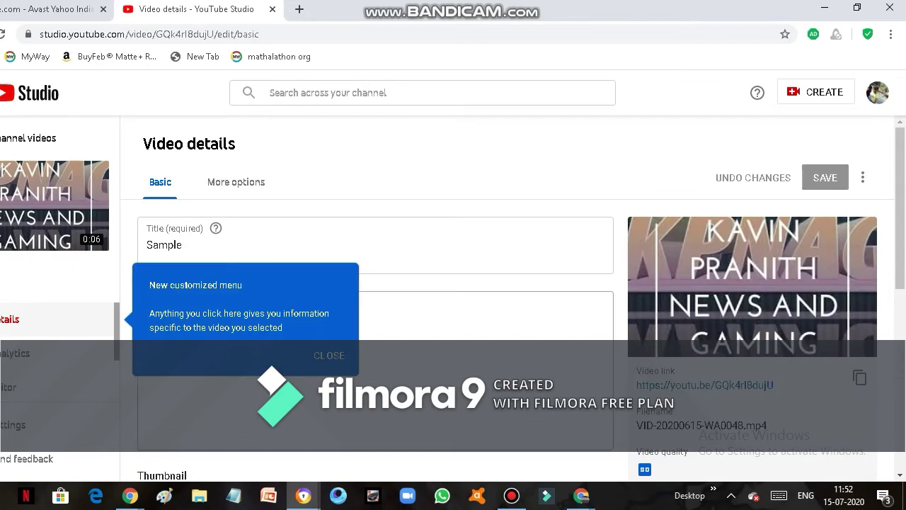
scroll(375, 318, down, 5)
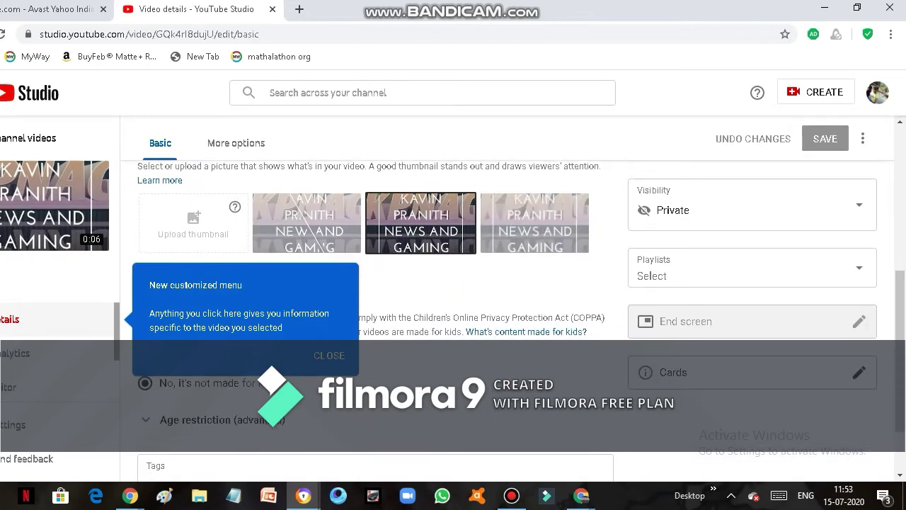
click(329, 355)
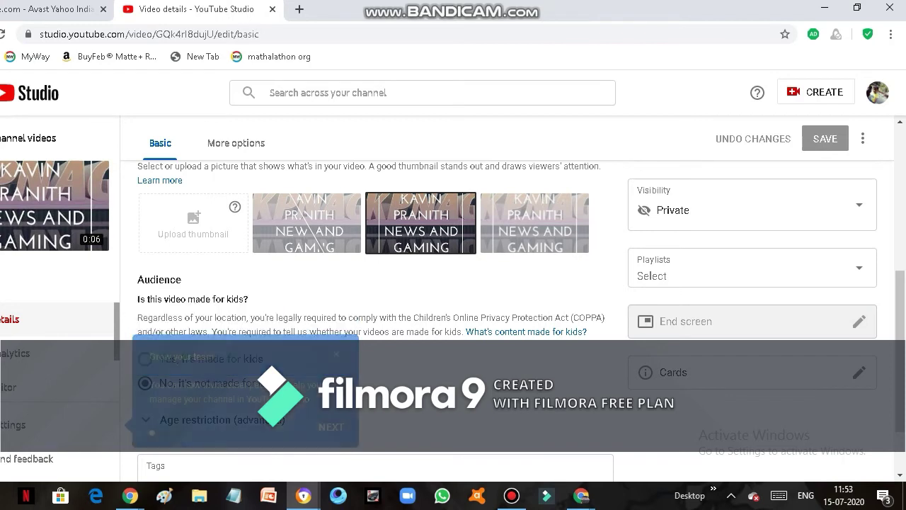
click(335, 355)
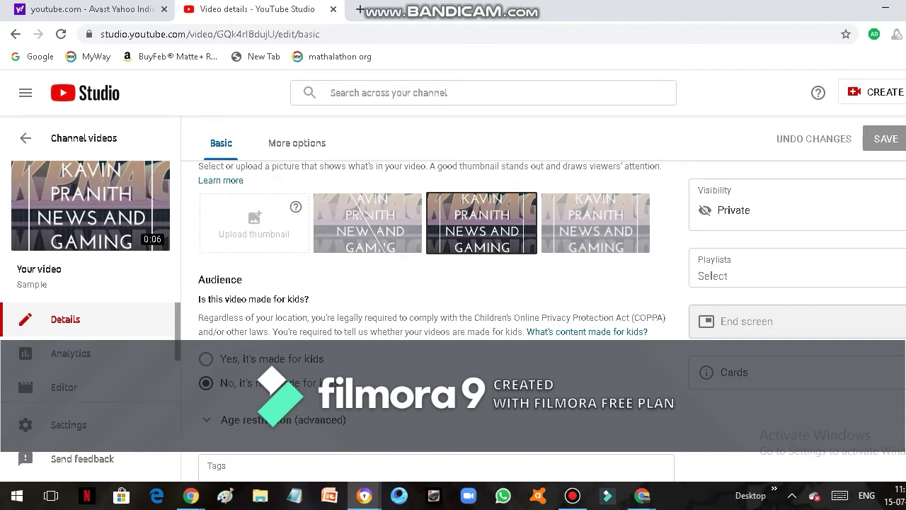
Check the custom thumbnail requirements and view the phone verification page, then return to the video details.
click(296, 206)
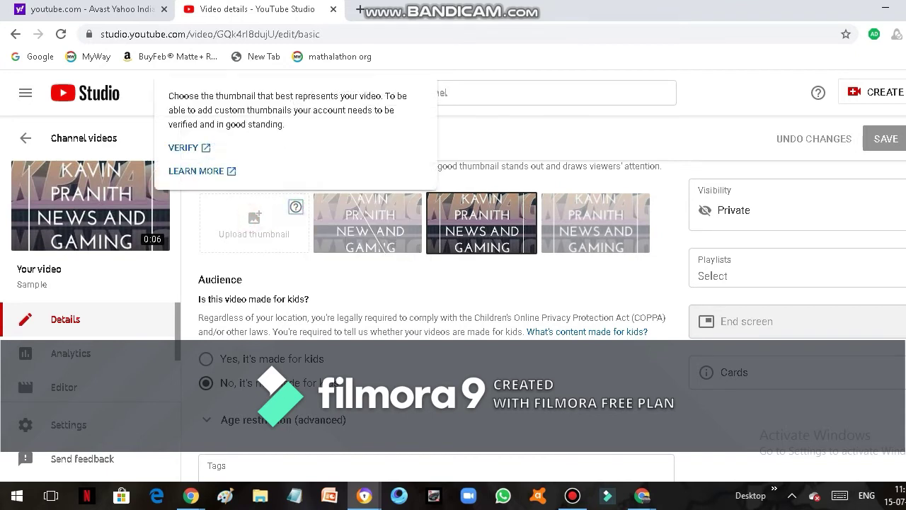
click(191, 147)
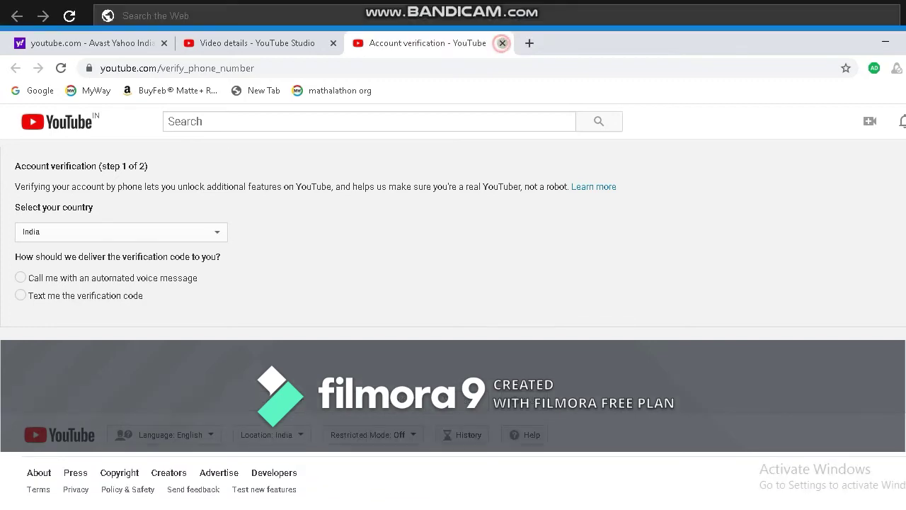
click(504, 9)
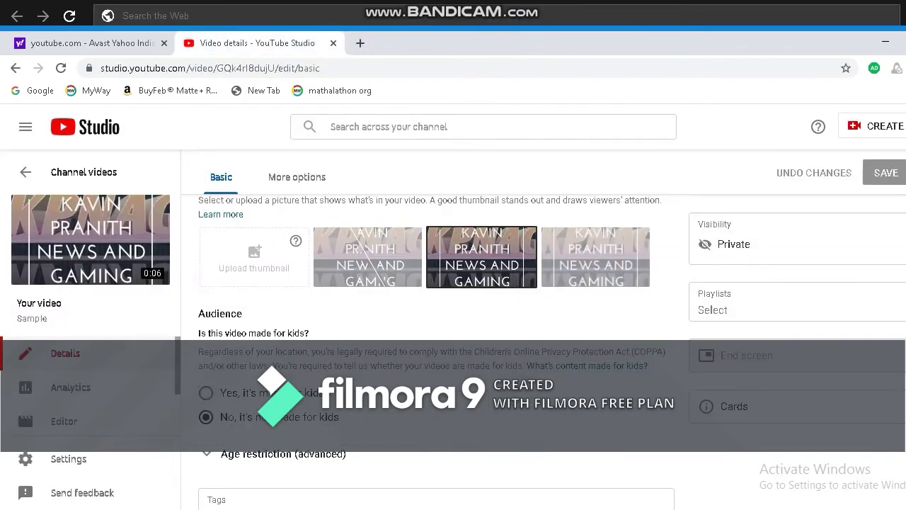
Open the Sample video in the Studio video editor and move the playhead to about 05:10 on the timeline.
mouse_move(88, 221)
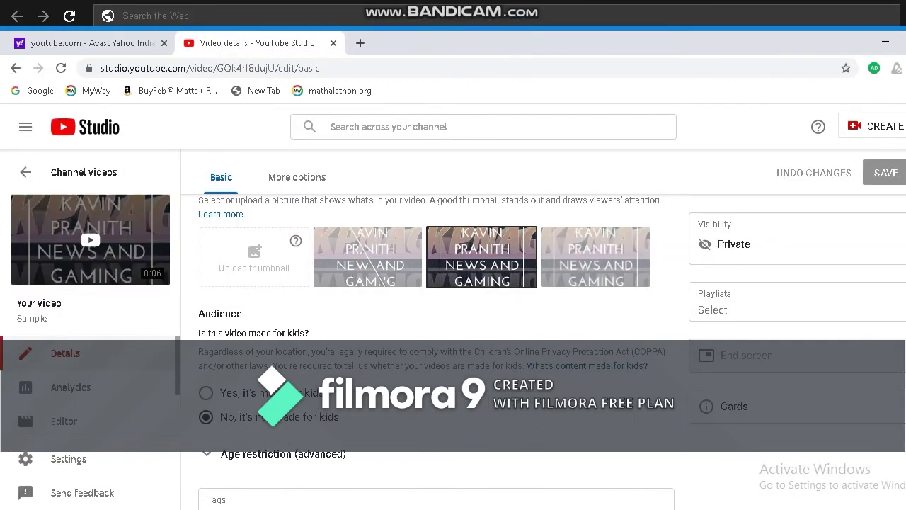
click(134, 412)
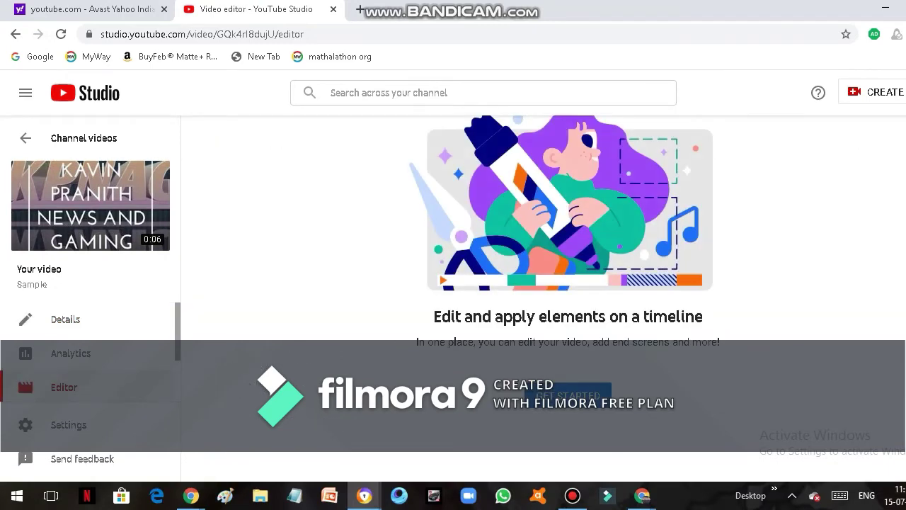
click(568, 395)
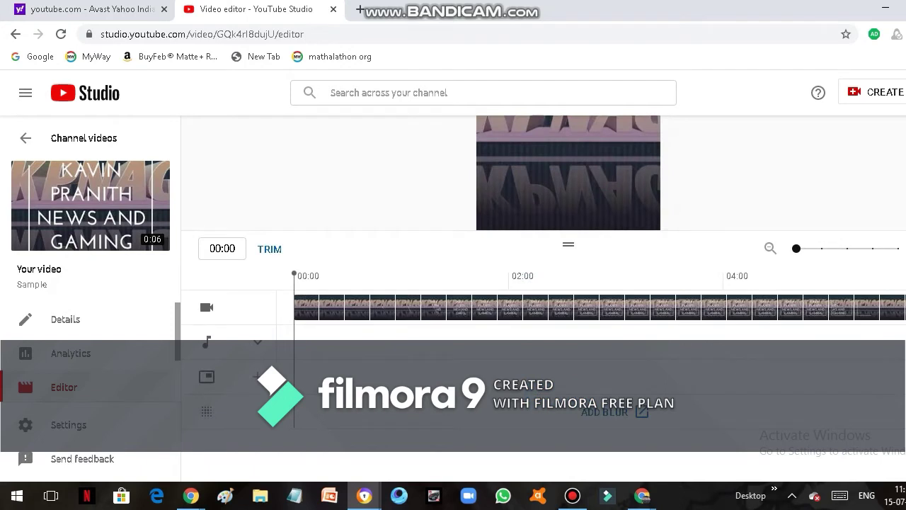
drag(877, 356, 771, 355)
mouse_move(756, 273)
mouse_down()
mouse_move(565, 273)
mouse_move(805, 274)
mouse_up()
View the blurring options for the Sample video and return to the video editor.
click(546, 412)
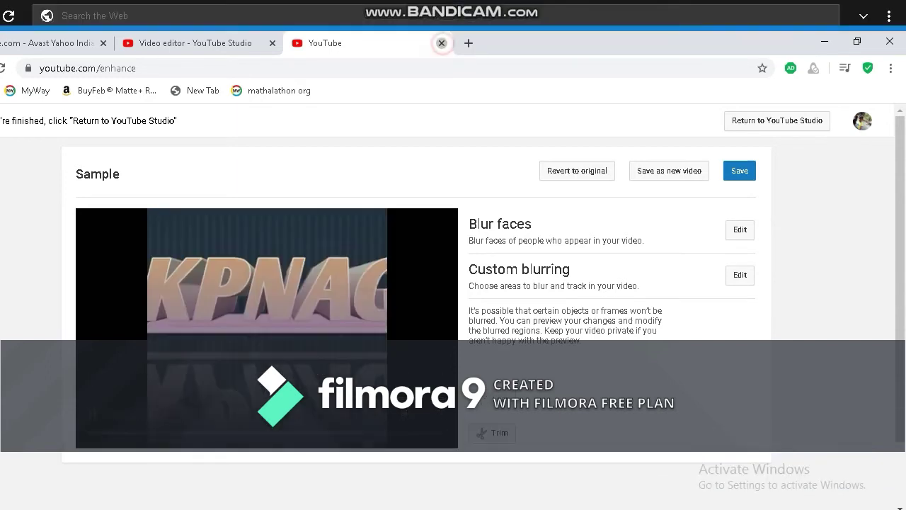
click(441, 43)
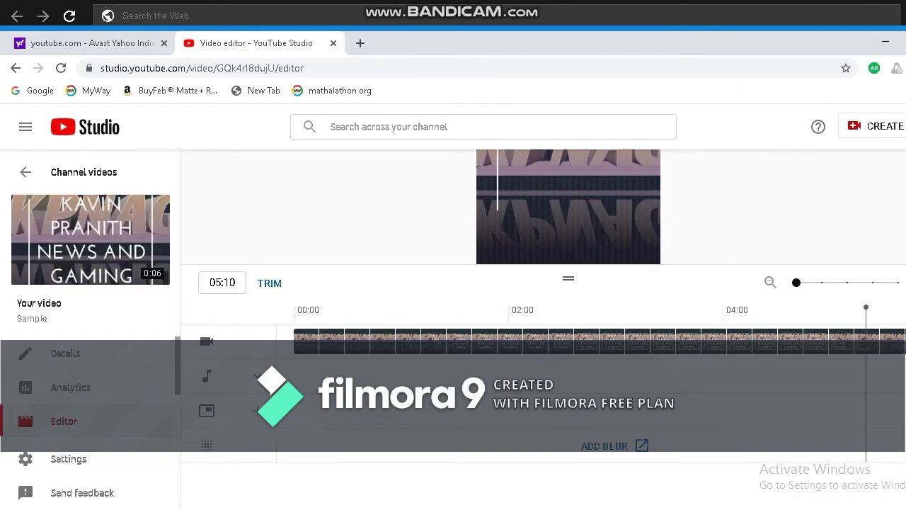
Explore trimming the Sample video with the playhead at about 01:04, and return to the video details.
click(269, 282)
drag(868, 275, 355, 275)
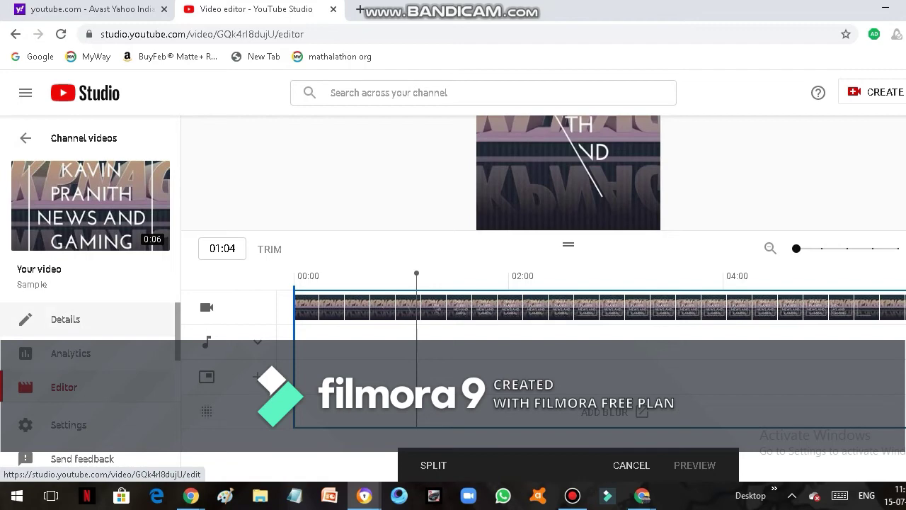
click(89, 330)
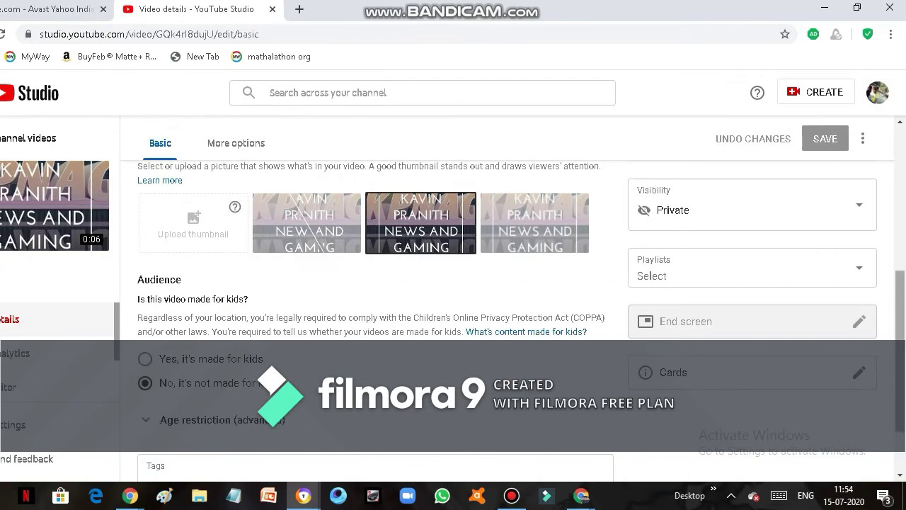
Enter a note ending "in your phone or desktop" as the Sample video's tags, save the changes, and return to the channel videos.
mouse_move(853, 325)
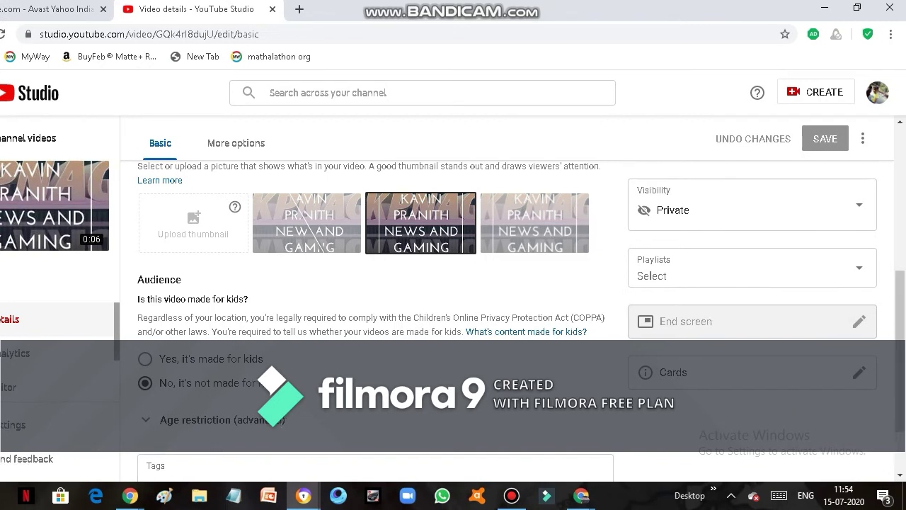
scroll(375, 284, down, 1)
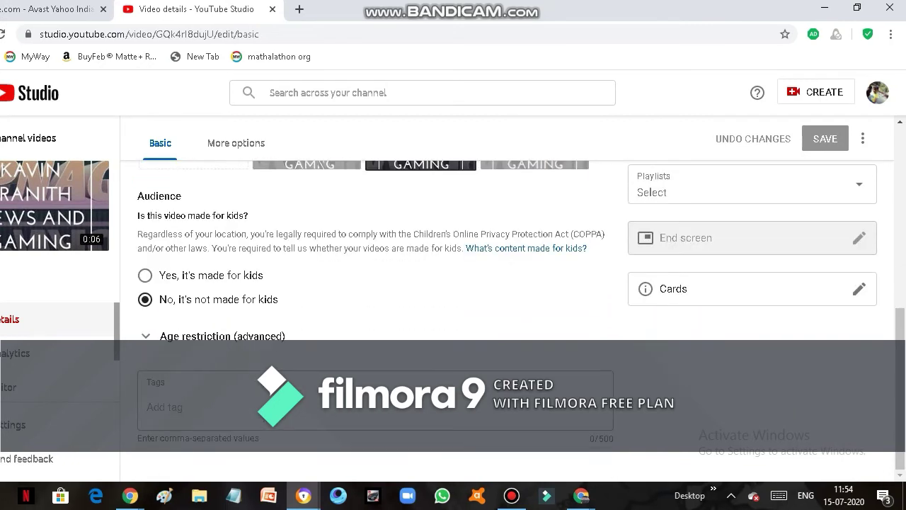
text(pP)
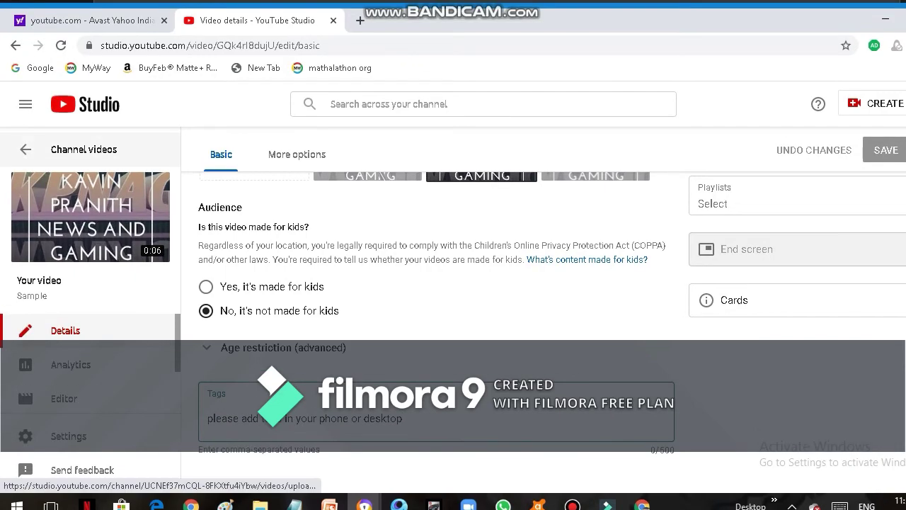
scroll(454, 319, up, 6)
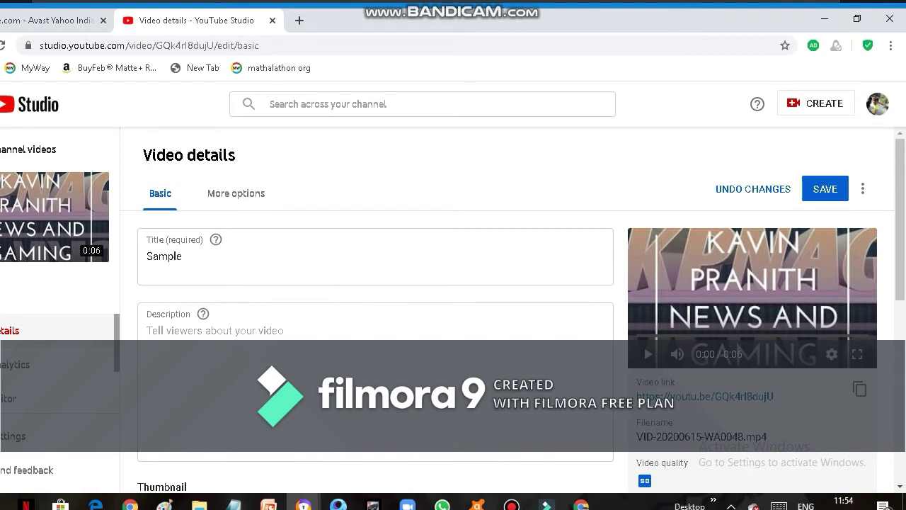
click(839, 185)
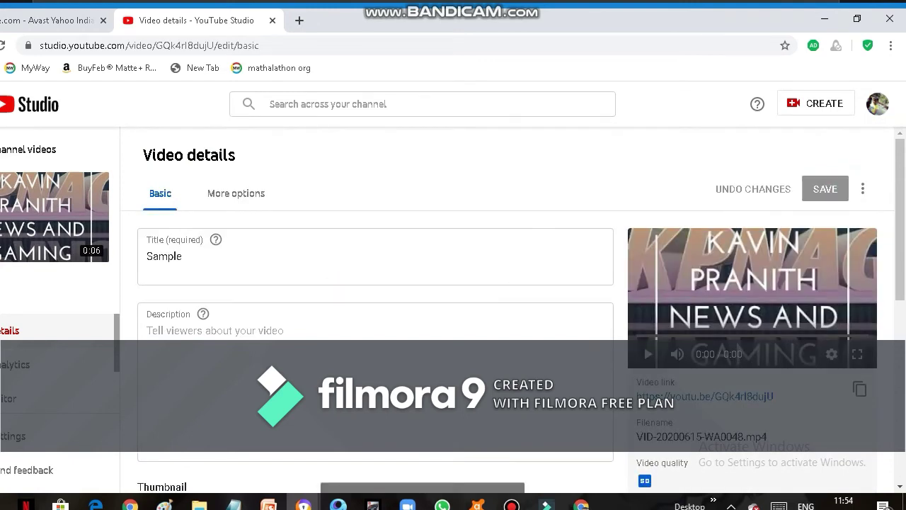
click(55, 151)
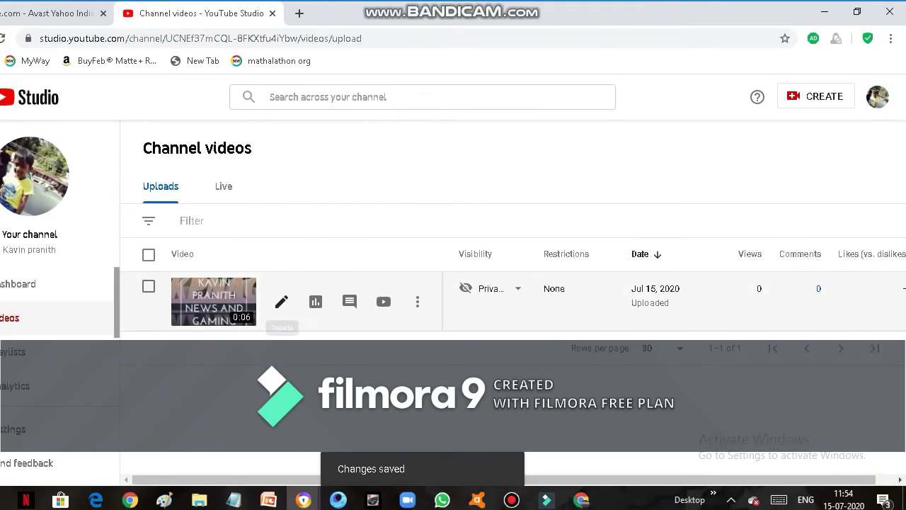
Switch to Filmora 9 and import the Project video from Local Disk (E:) into the project media.
click(342, 308)
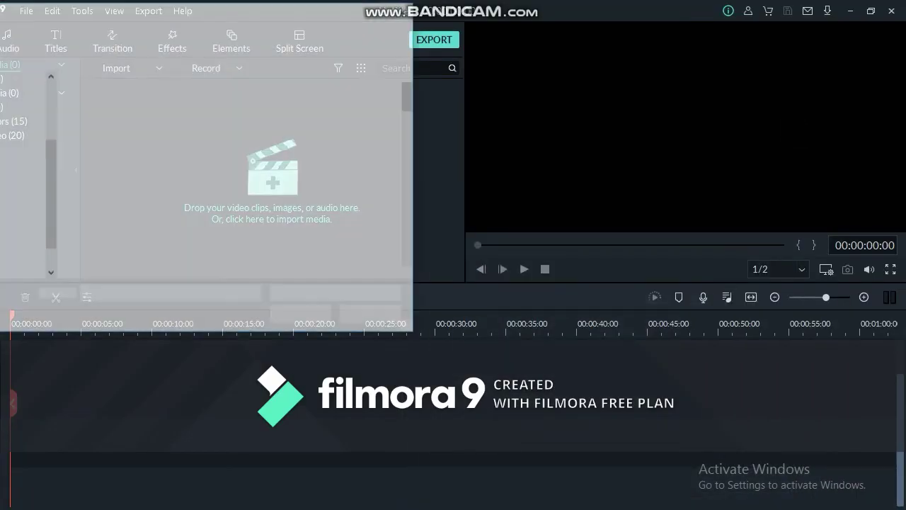
drag(408, 177, 406, 177)
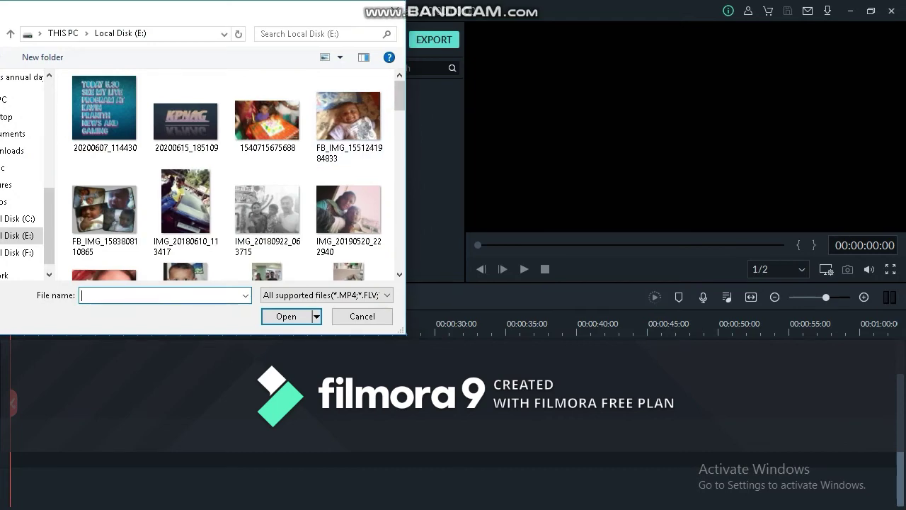
scroll(255, 141, down, 10)
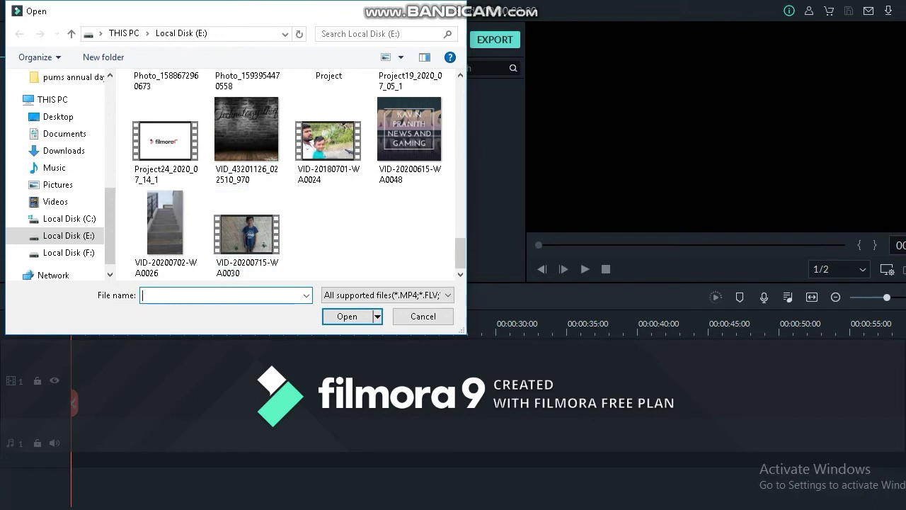
scroll(298, 174, up, 4)
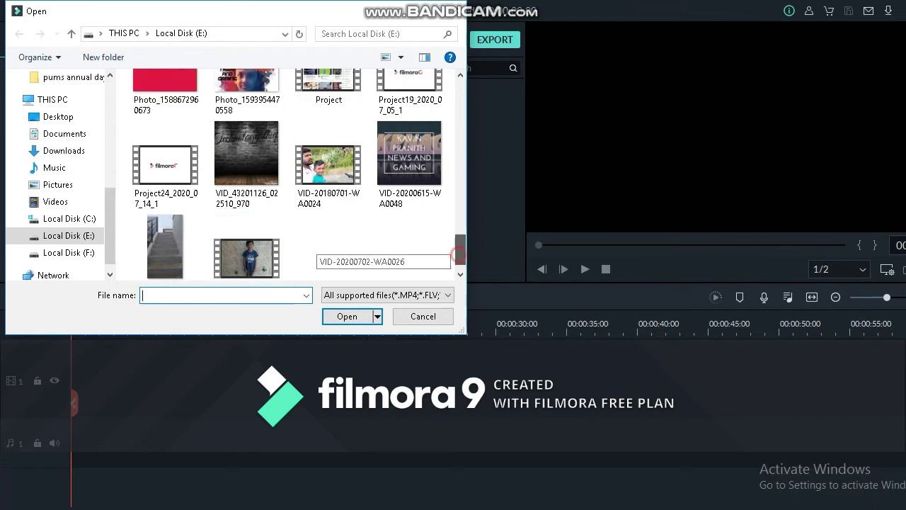
click(329, 171)
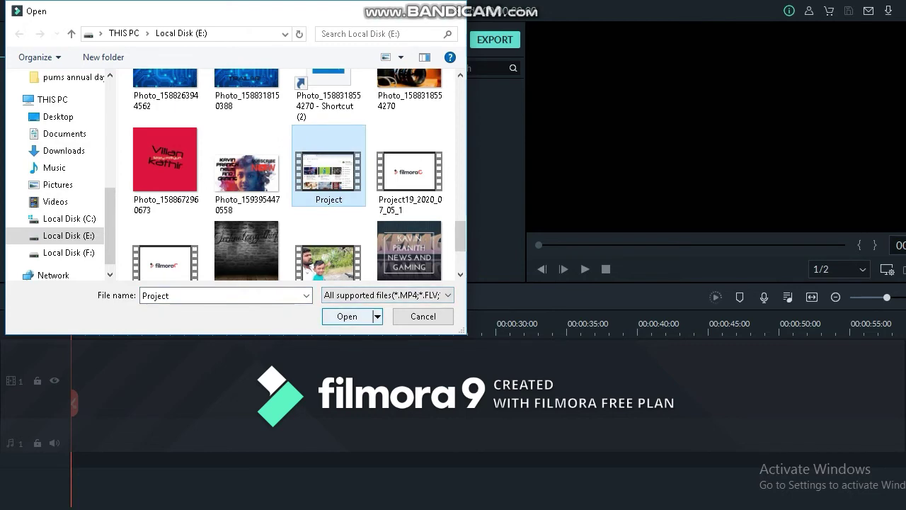
click(347, 315)
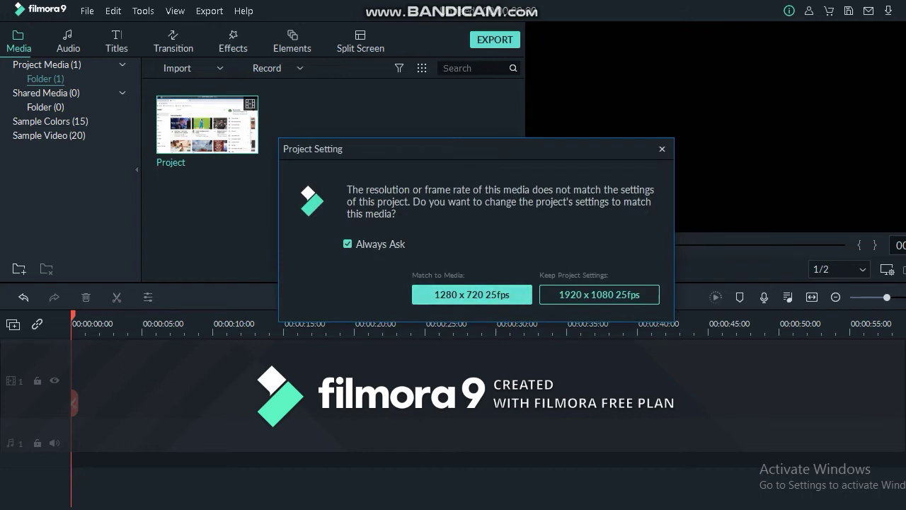
Place the Project clip on the timeline, keeping the 1920 x 1080 25fps project settings, and briefly preview its beginning.
click(599, 295)
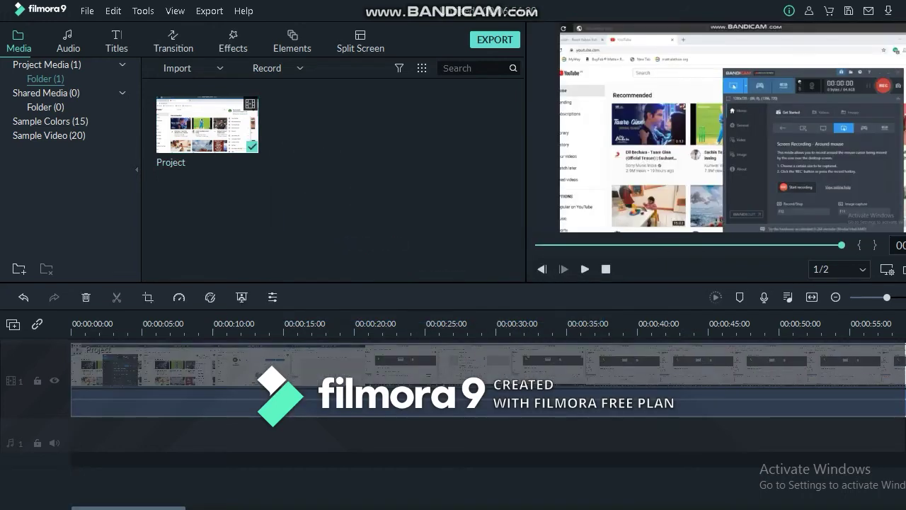
click(541, 269)
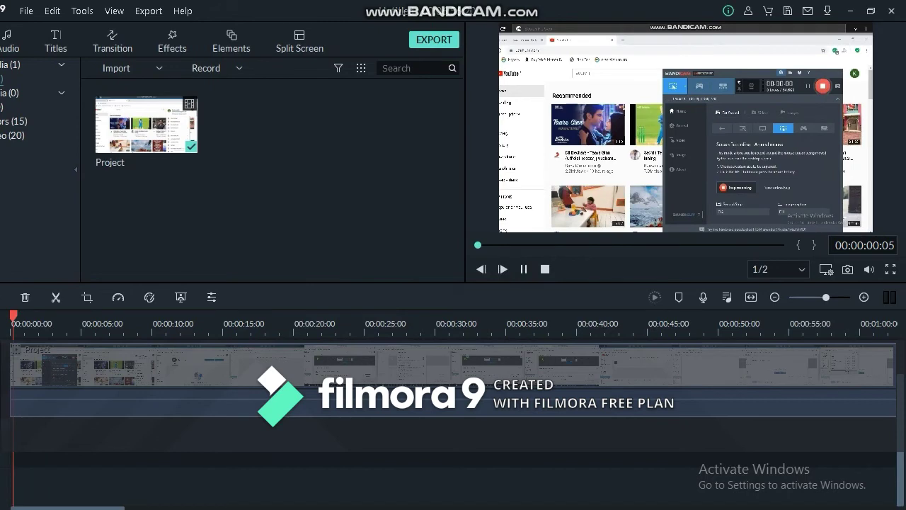
click(541, 269)
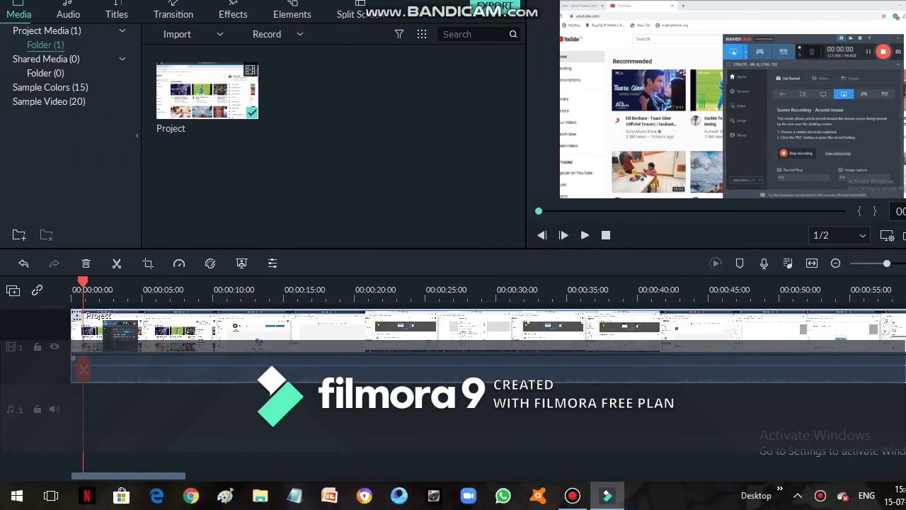